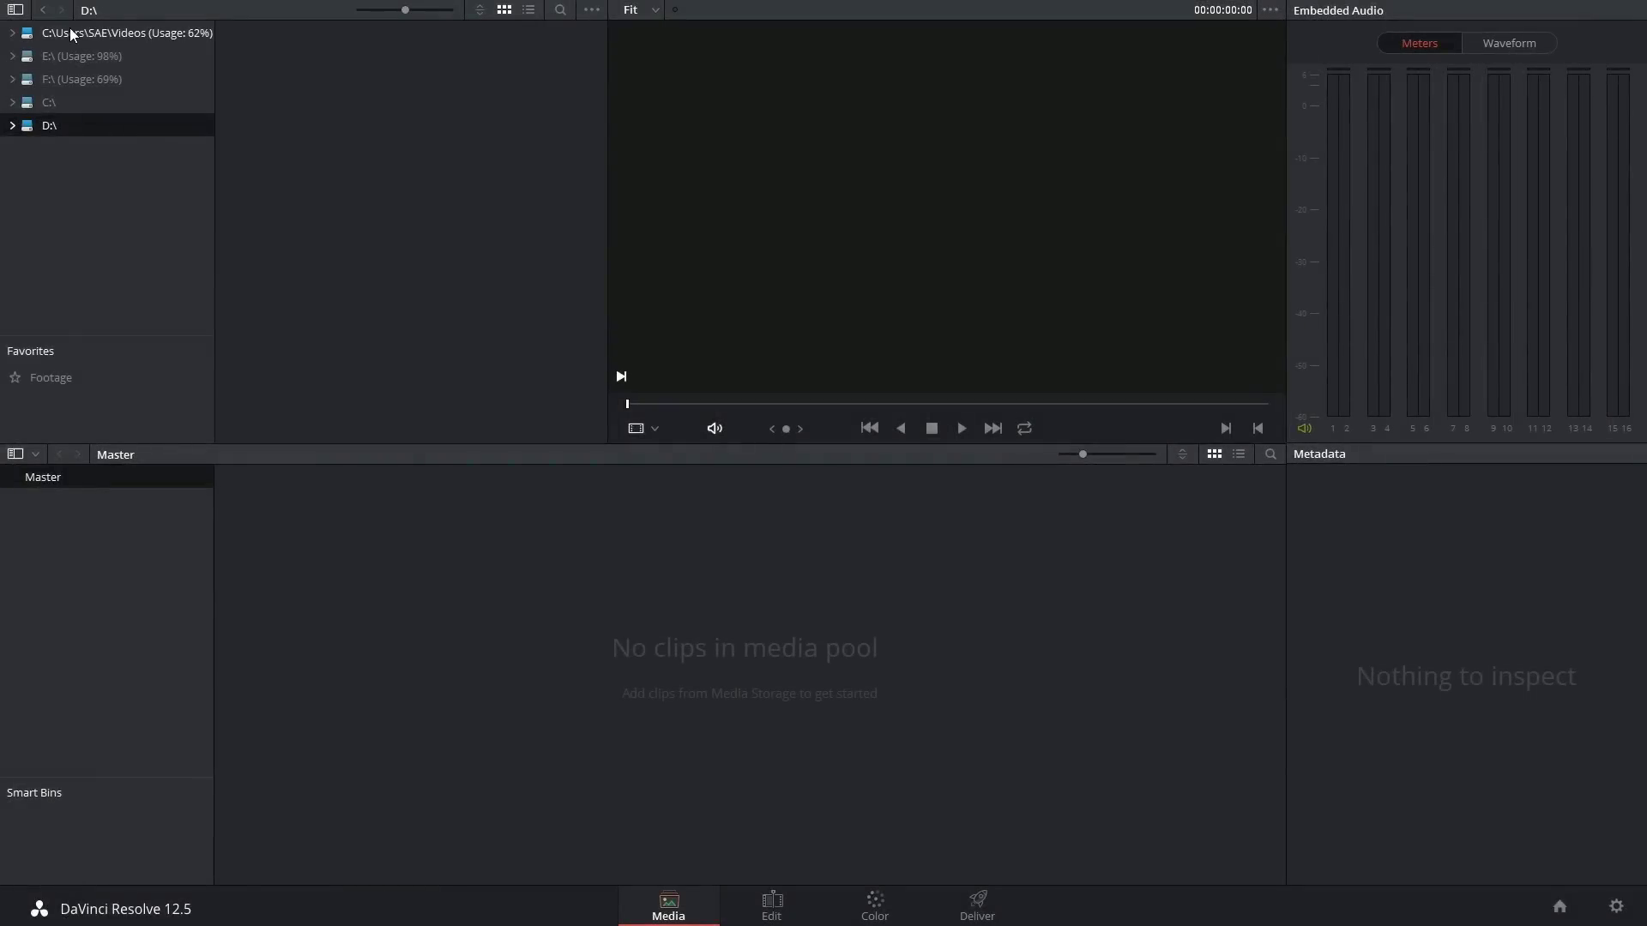
Step: Open Videos > DR12_Recordings in Media Storage, which shows no usable clips
click(70, 30)
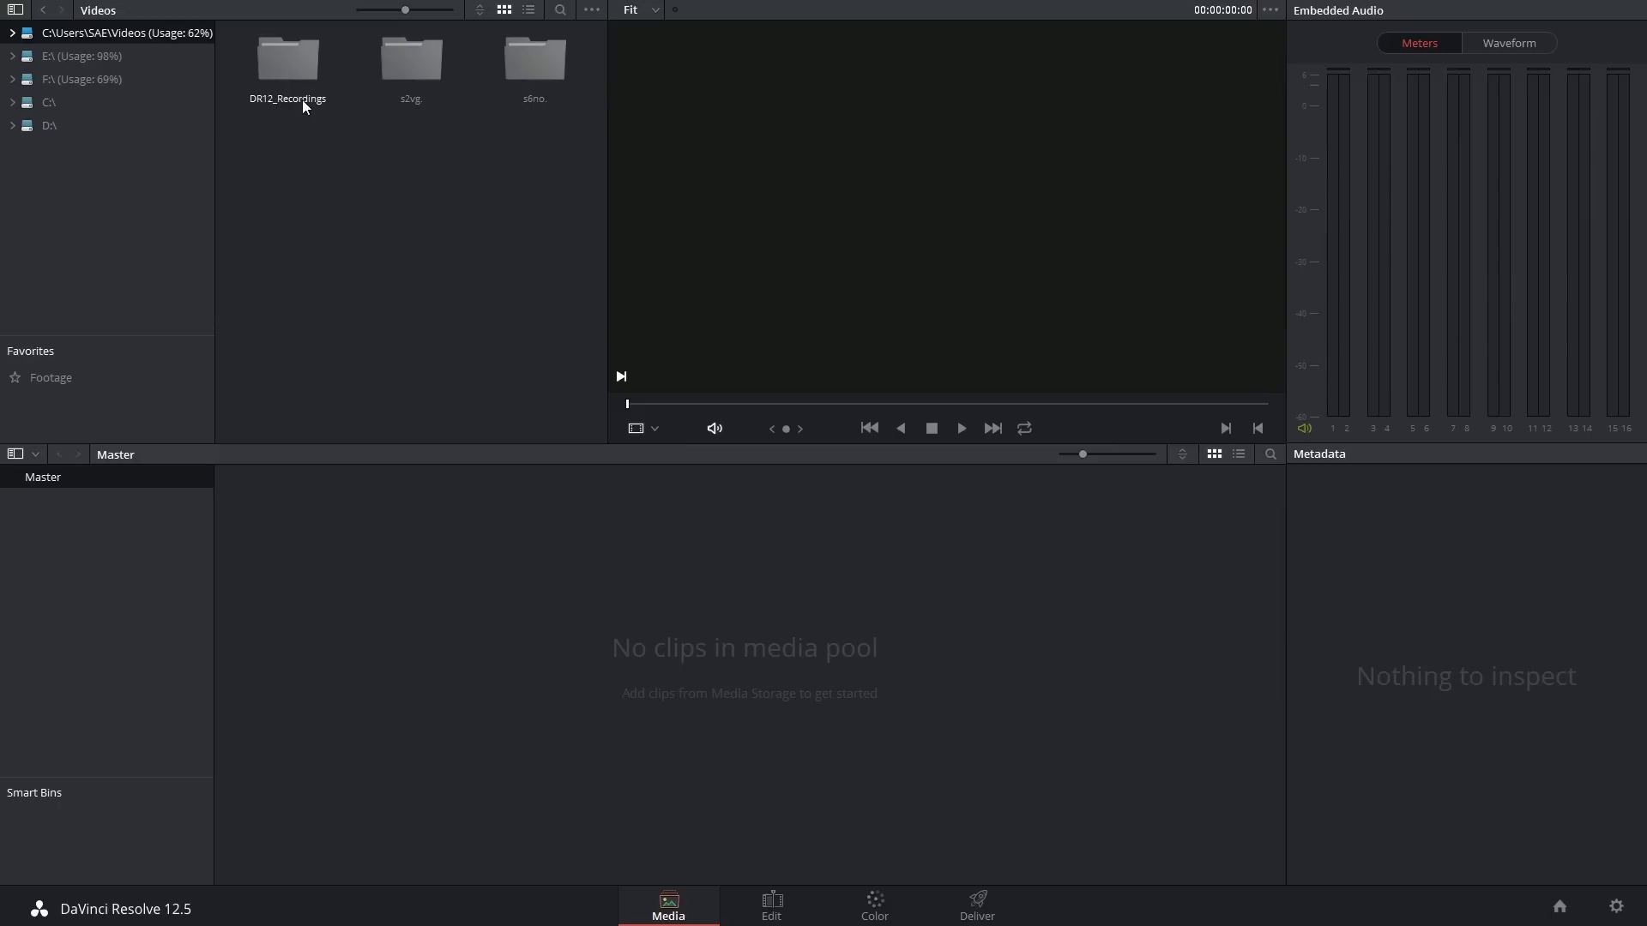
double_click(292, 67)
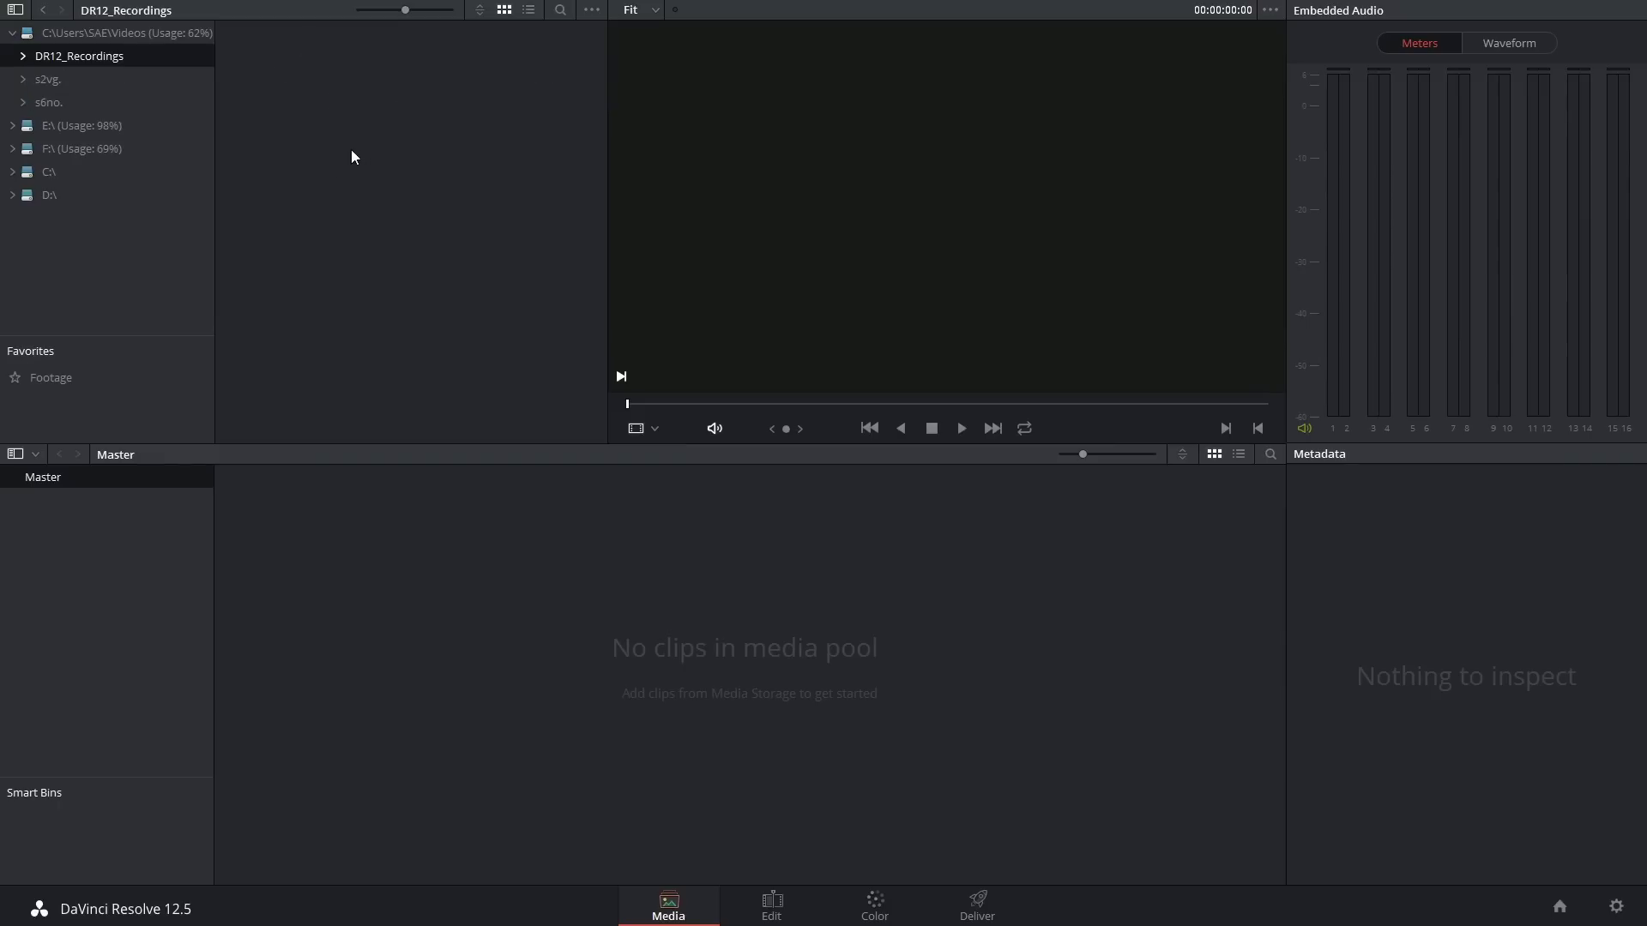
Step: Check the AVI rows in Chrome's Resolve 12.5 codec PDF, then bring up the DR12_Recordings folder
key(alt+Tab)
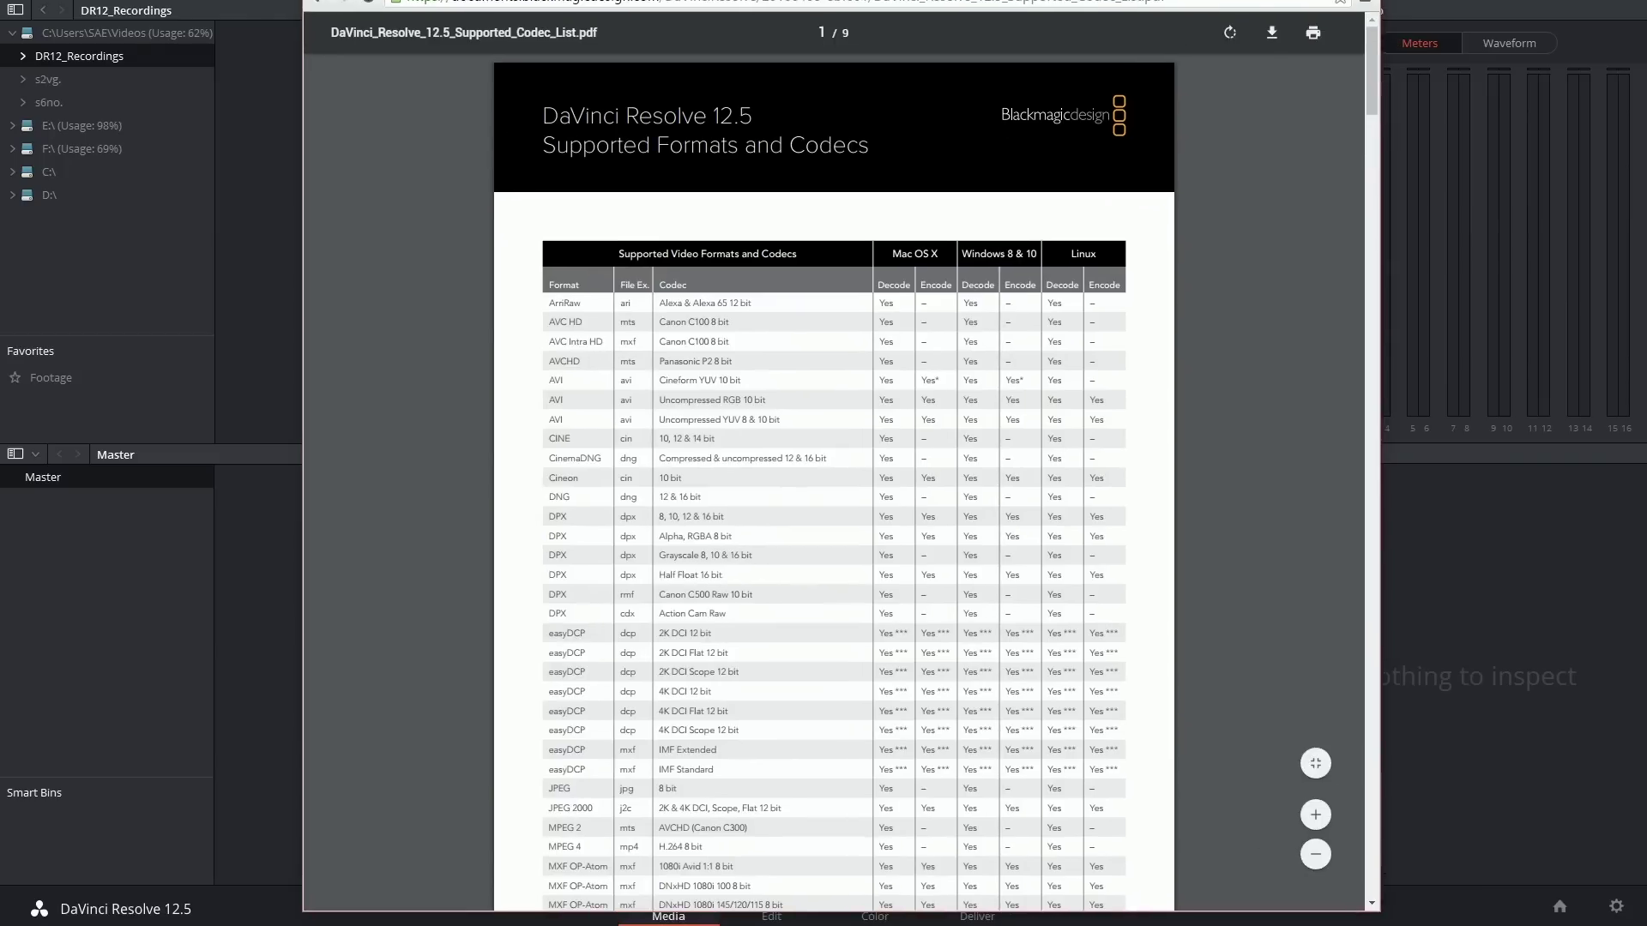
scroll(573, 326, down, 1)
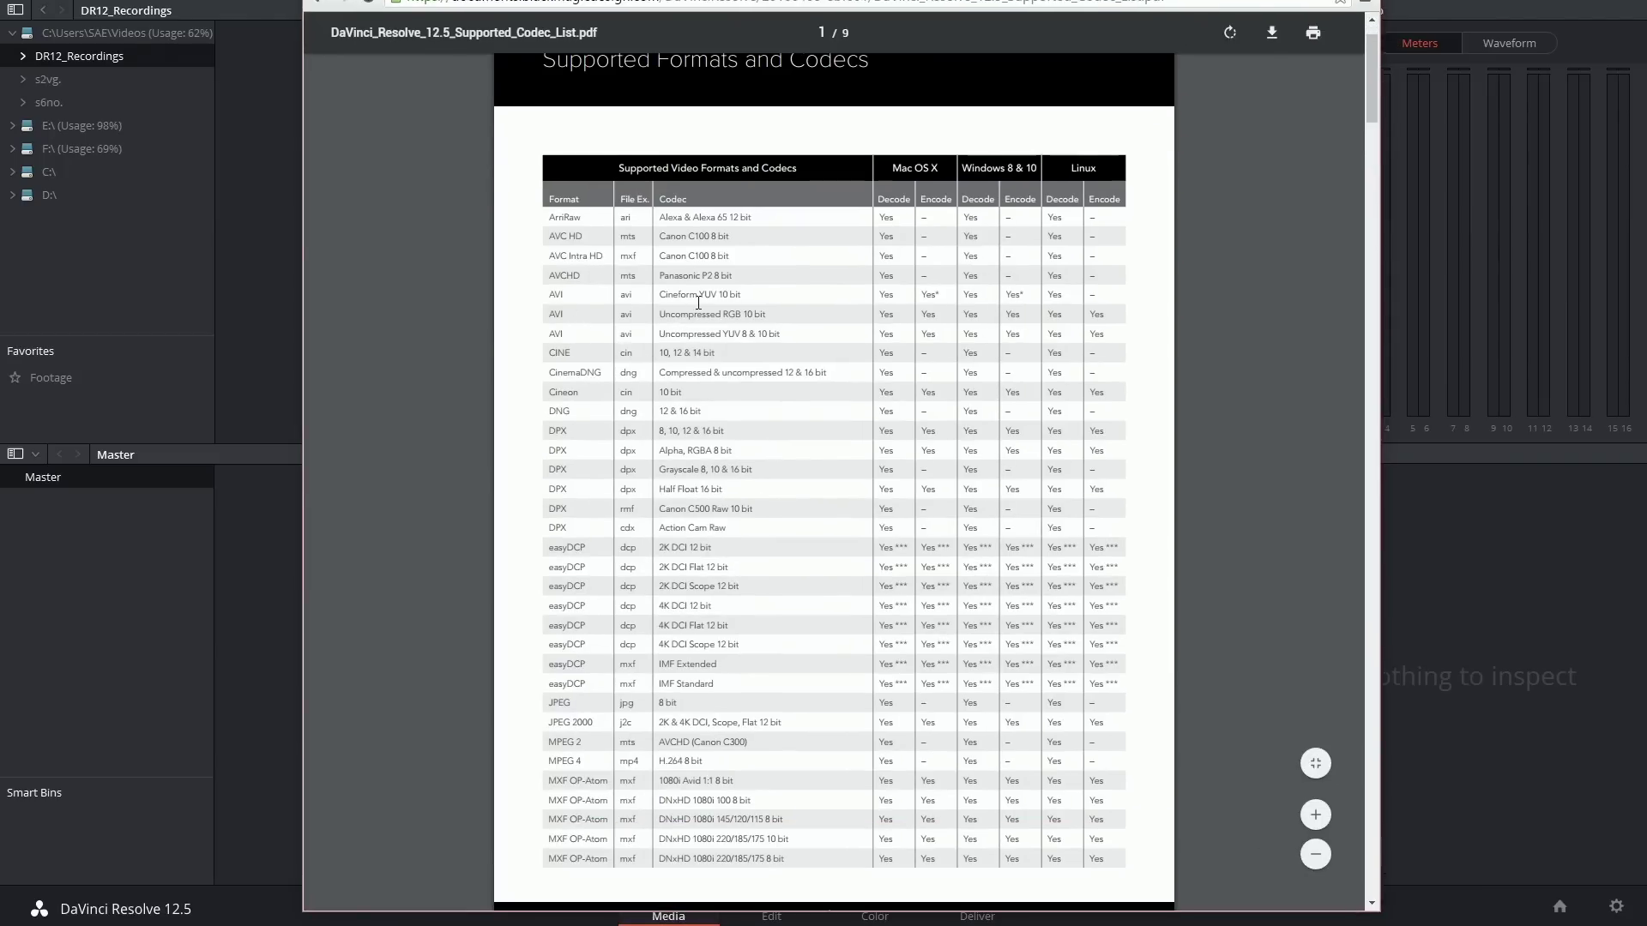
scroll(446, 893, down, 2)
key(alt+Tab)
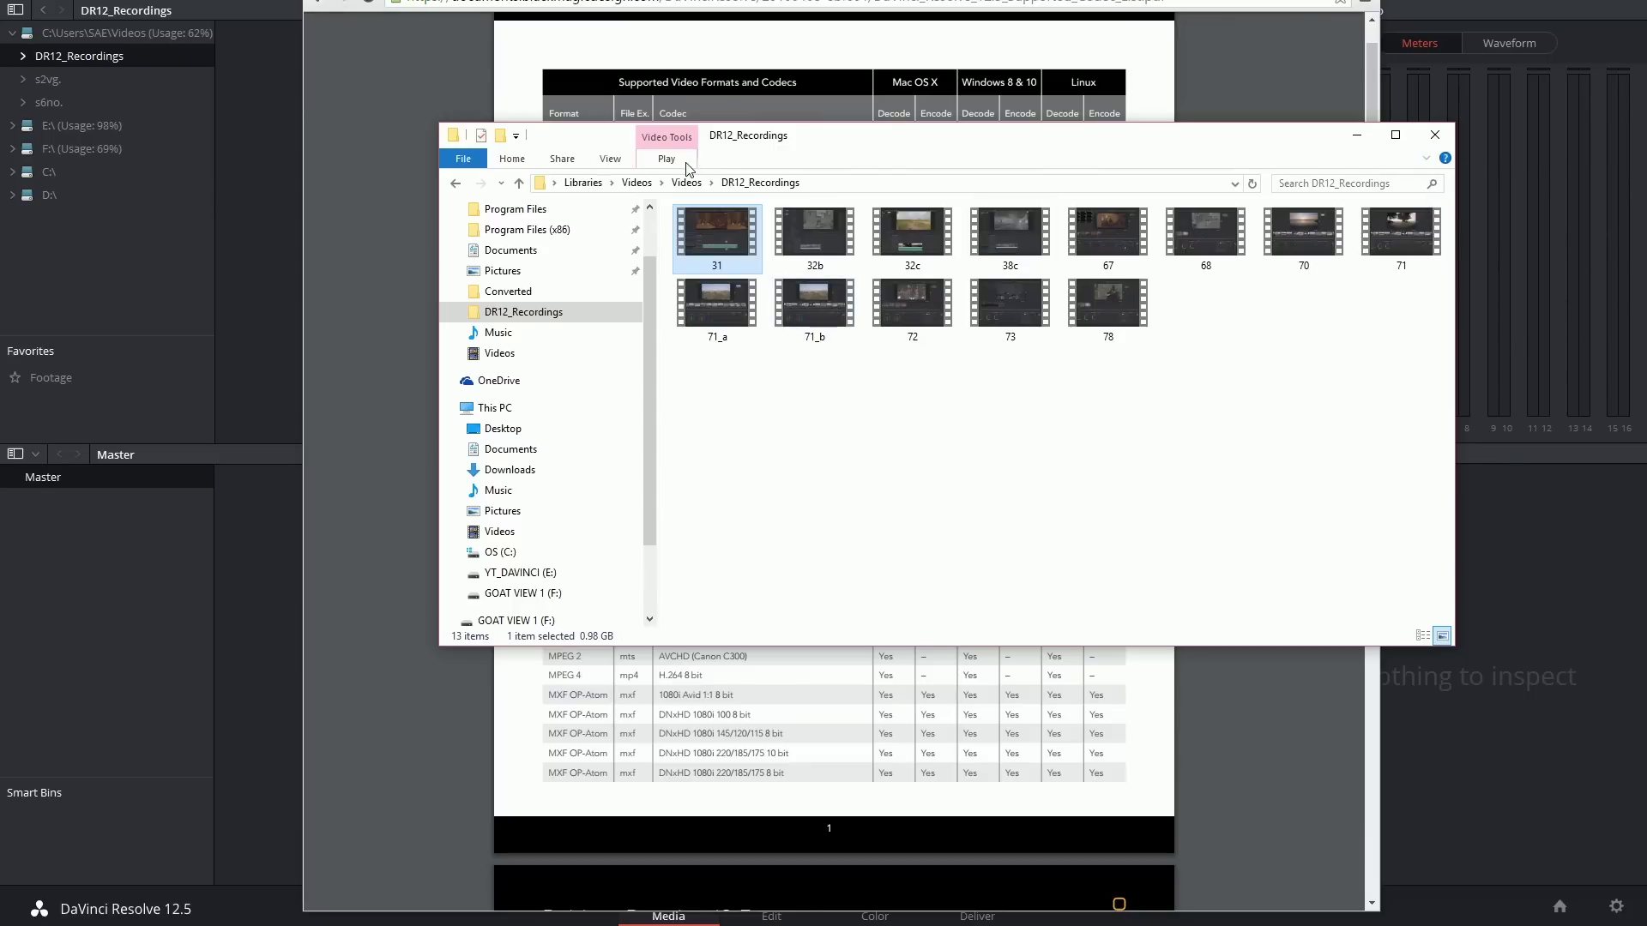
Step: Show DR12_Recordings in Details view, revealing 13 AVI files, and move the window aside
click(610, 159)
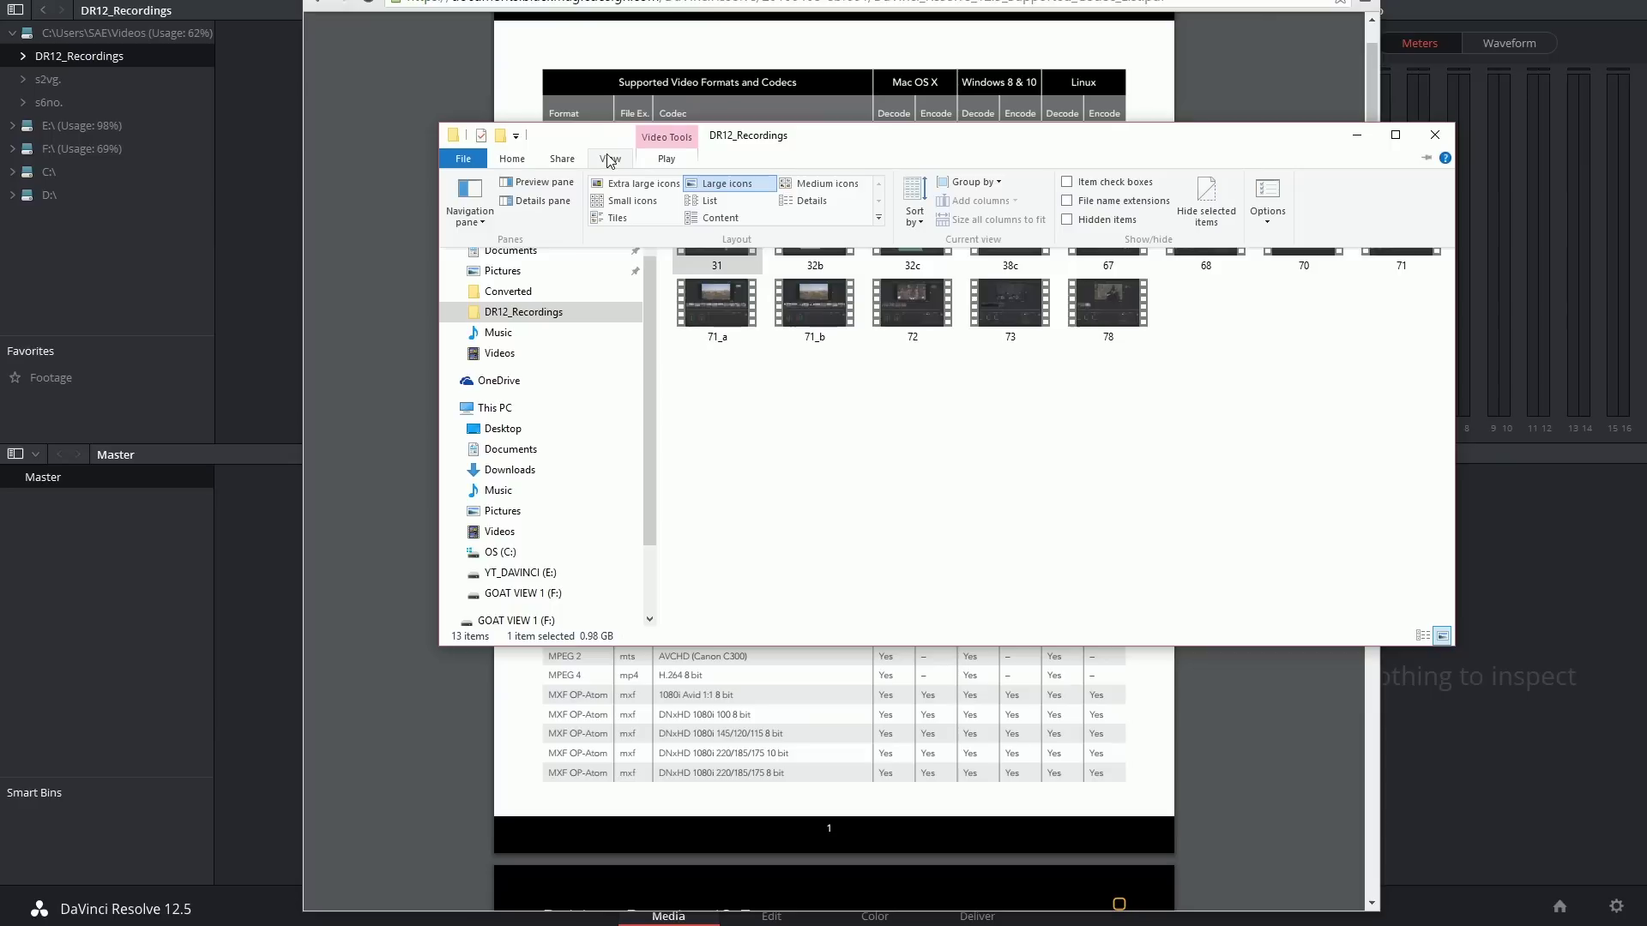
click(802, 201)
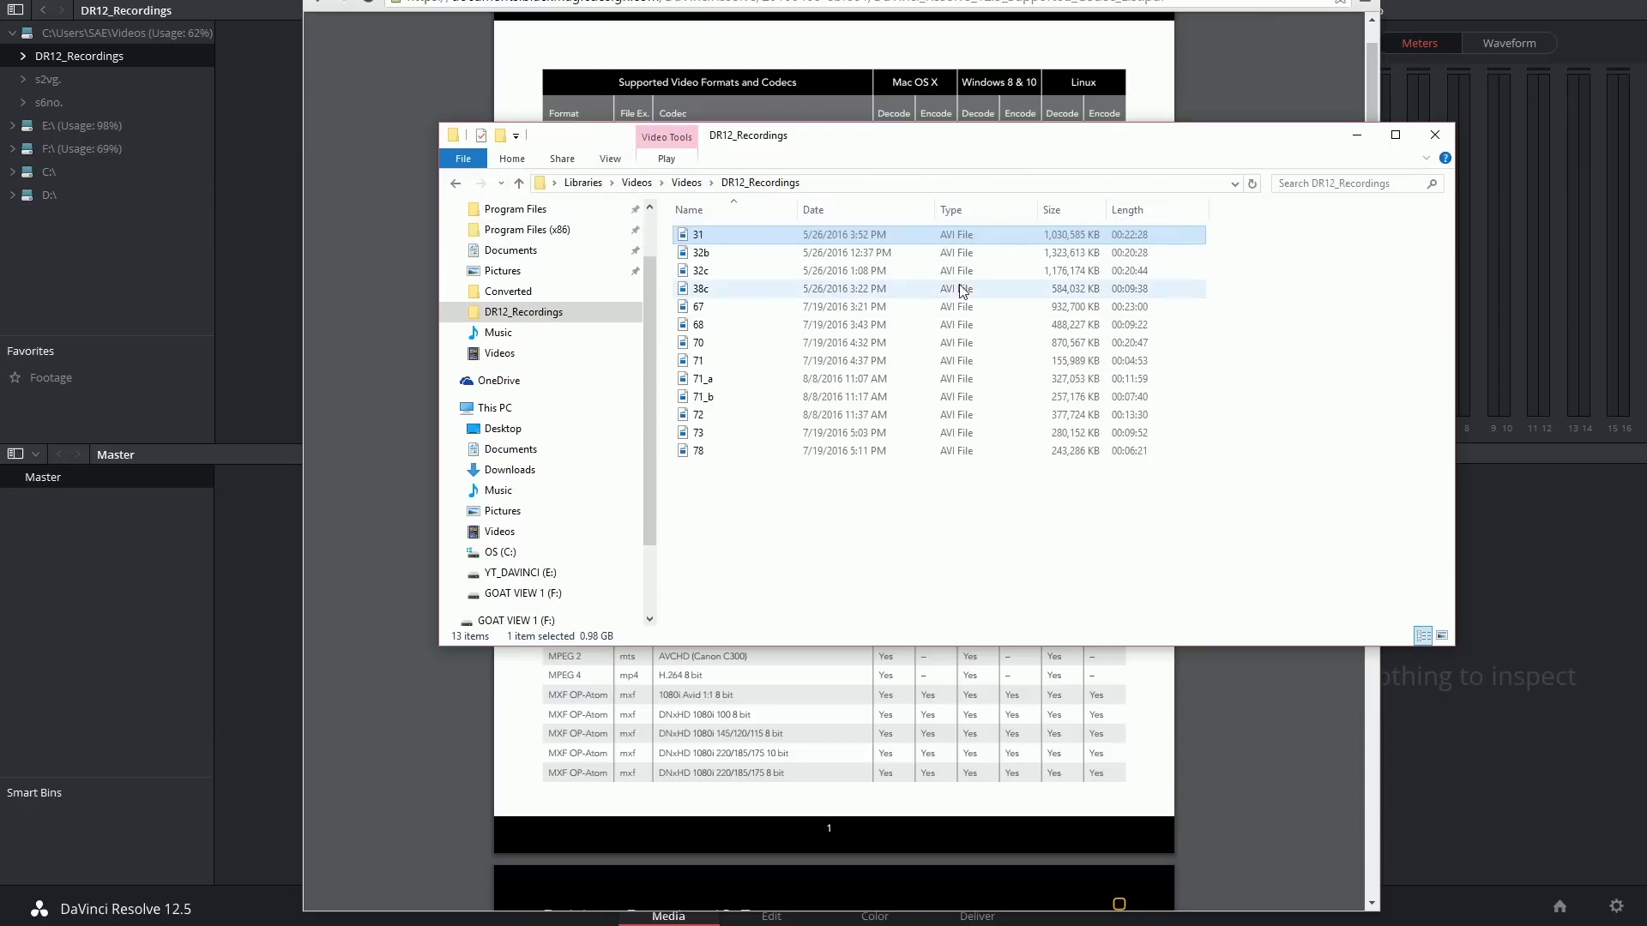
drag(864, 129, 904, 241)
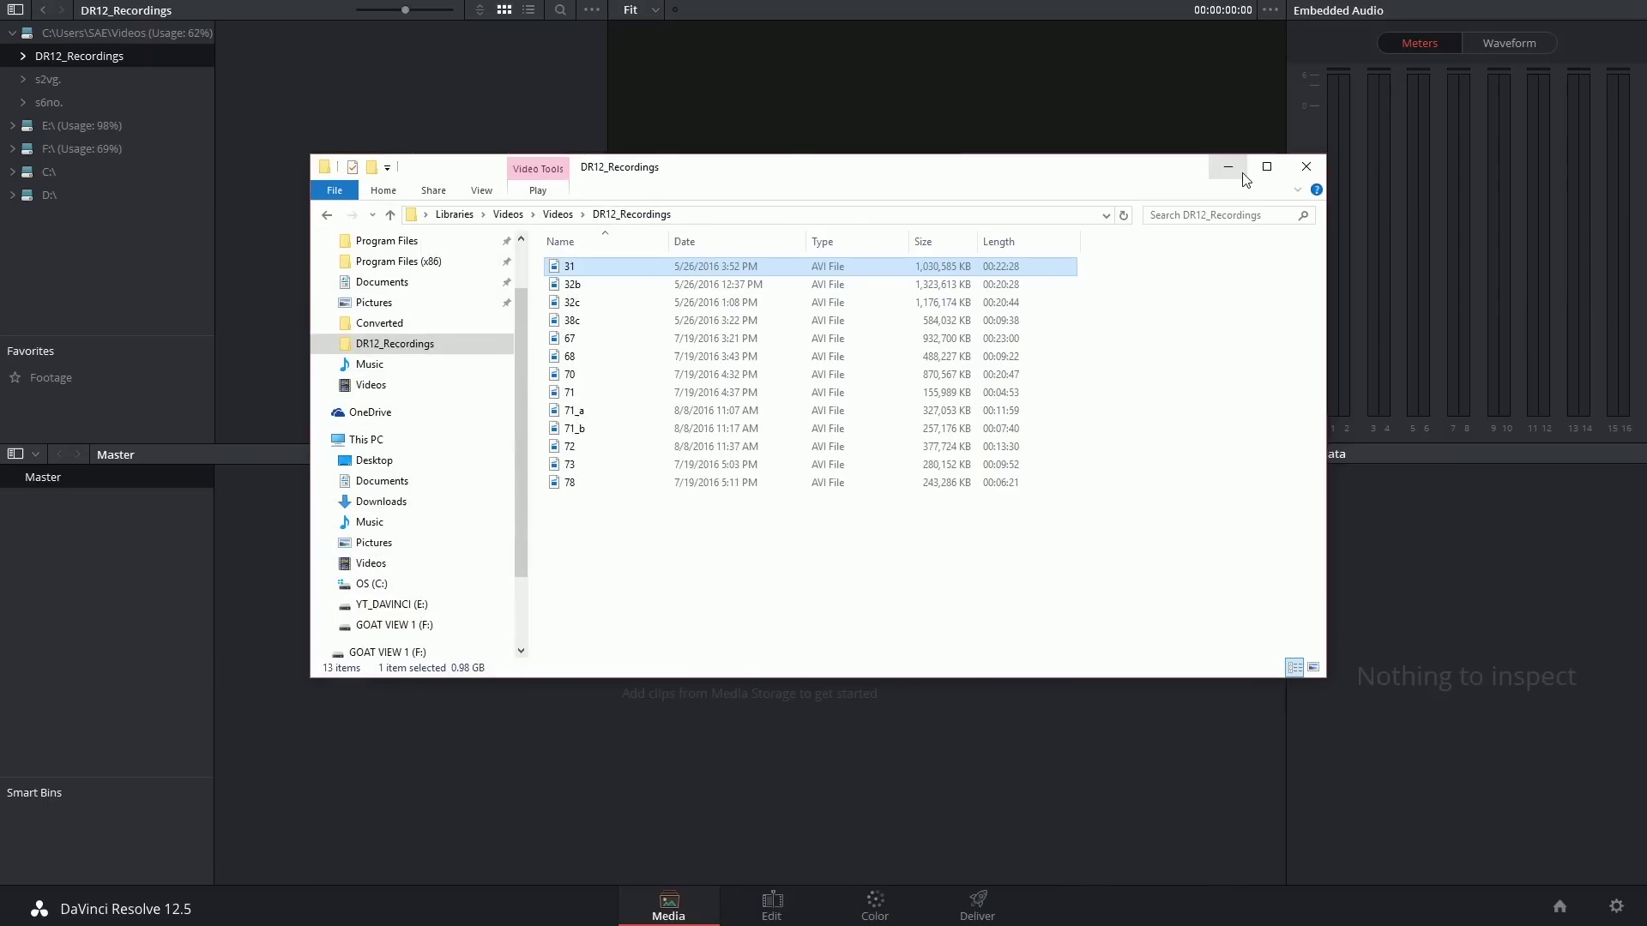
click(1232, 169)
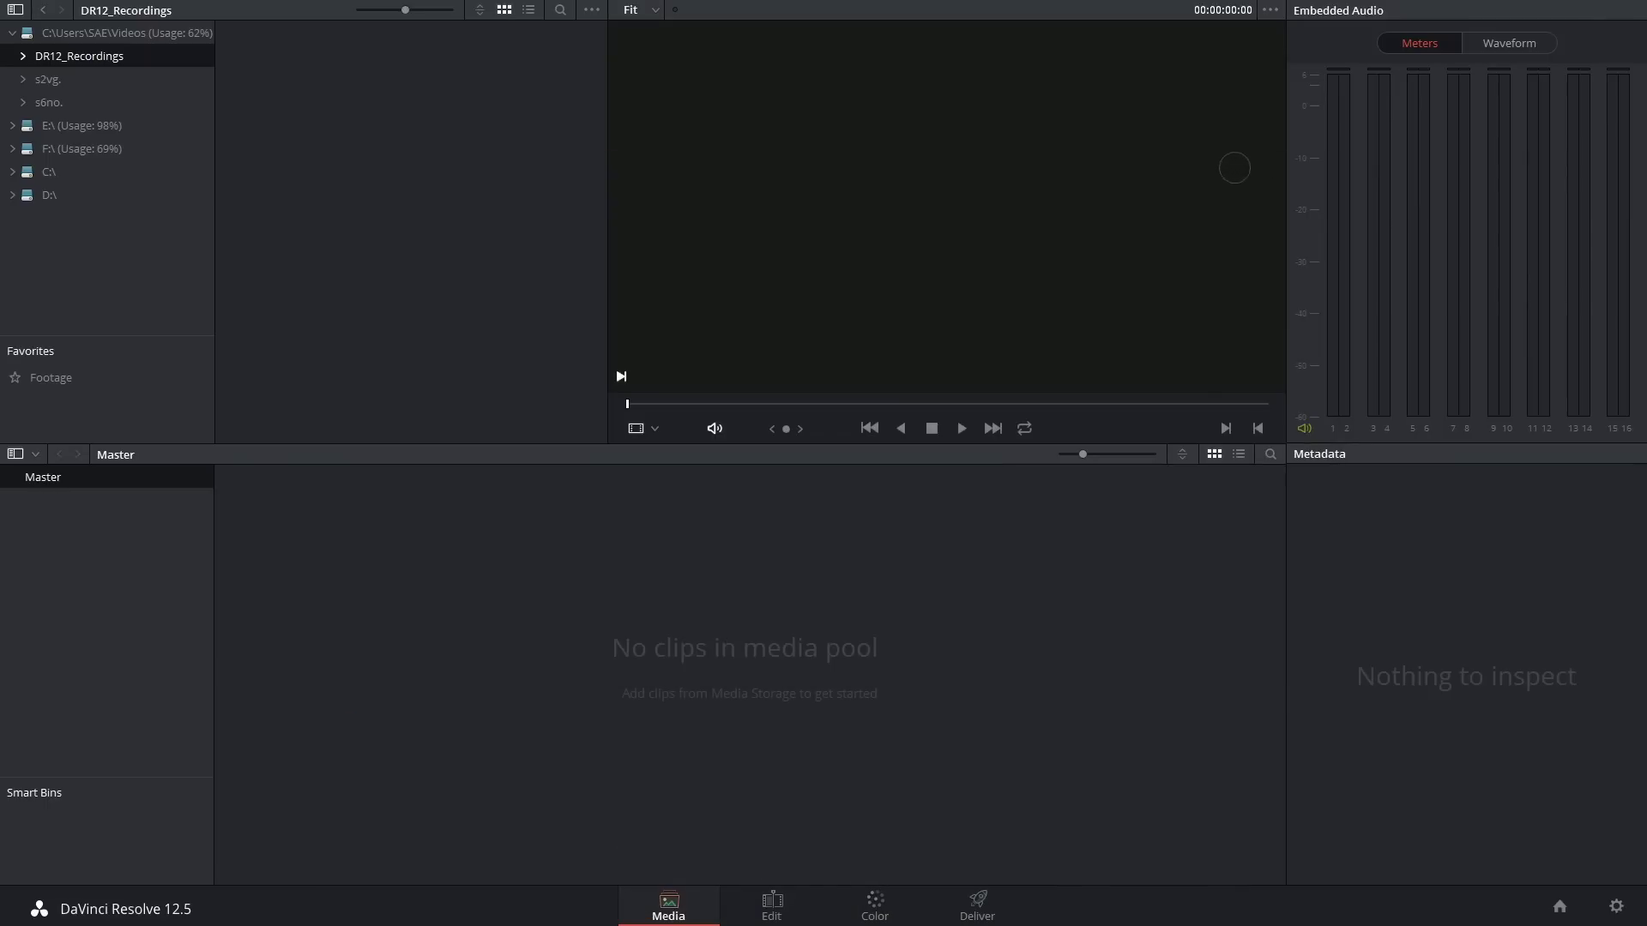
drag(1563, 275, 781, 148)
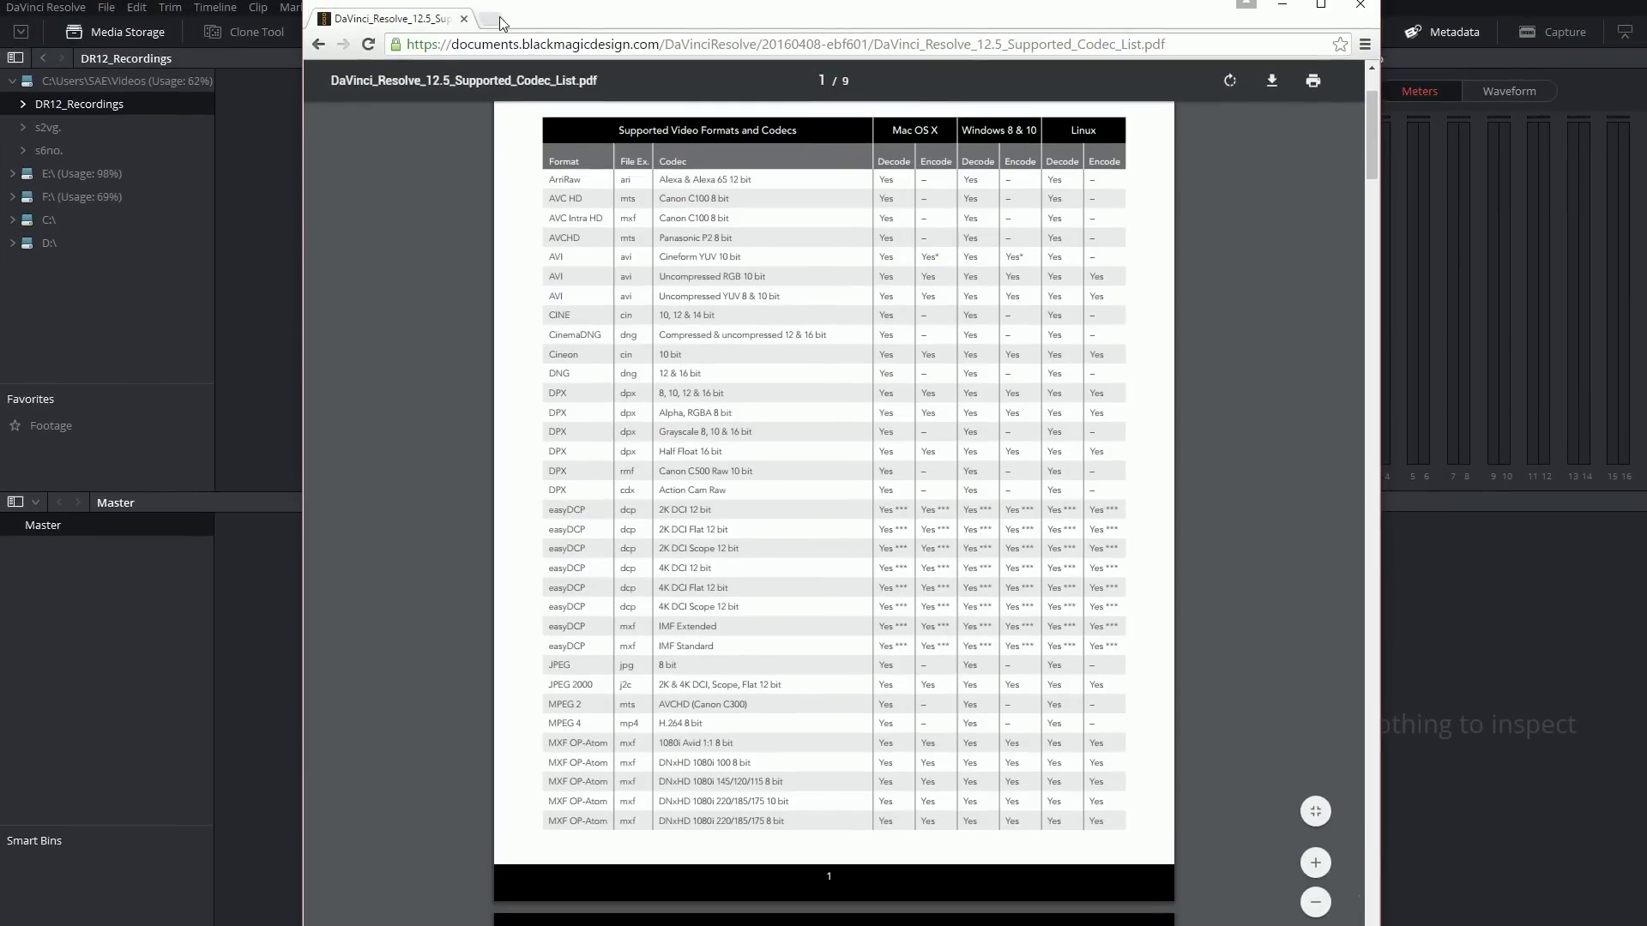
Step: Load the Movavi website in a new Chrome tab by entering 'movavi'
click(495, 0)
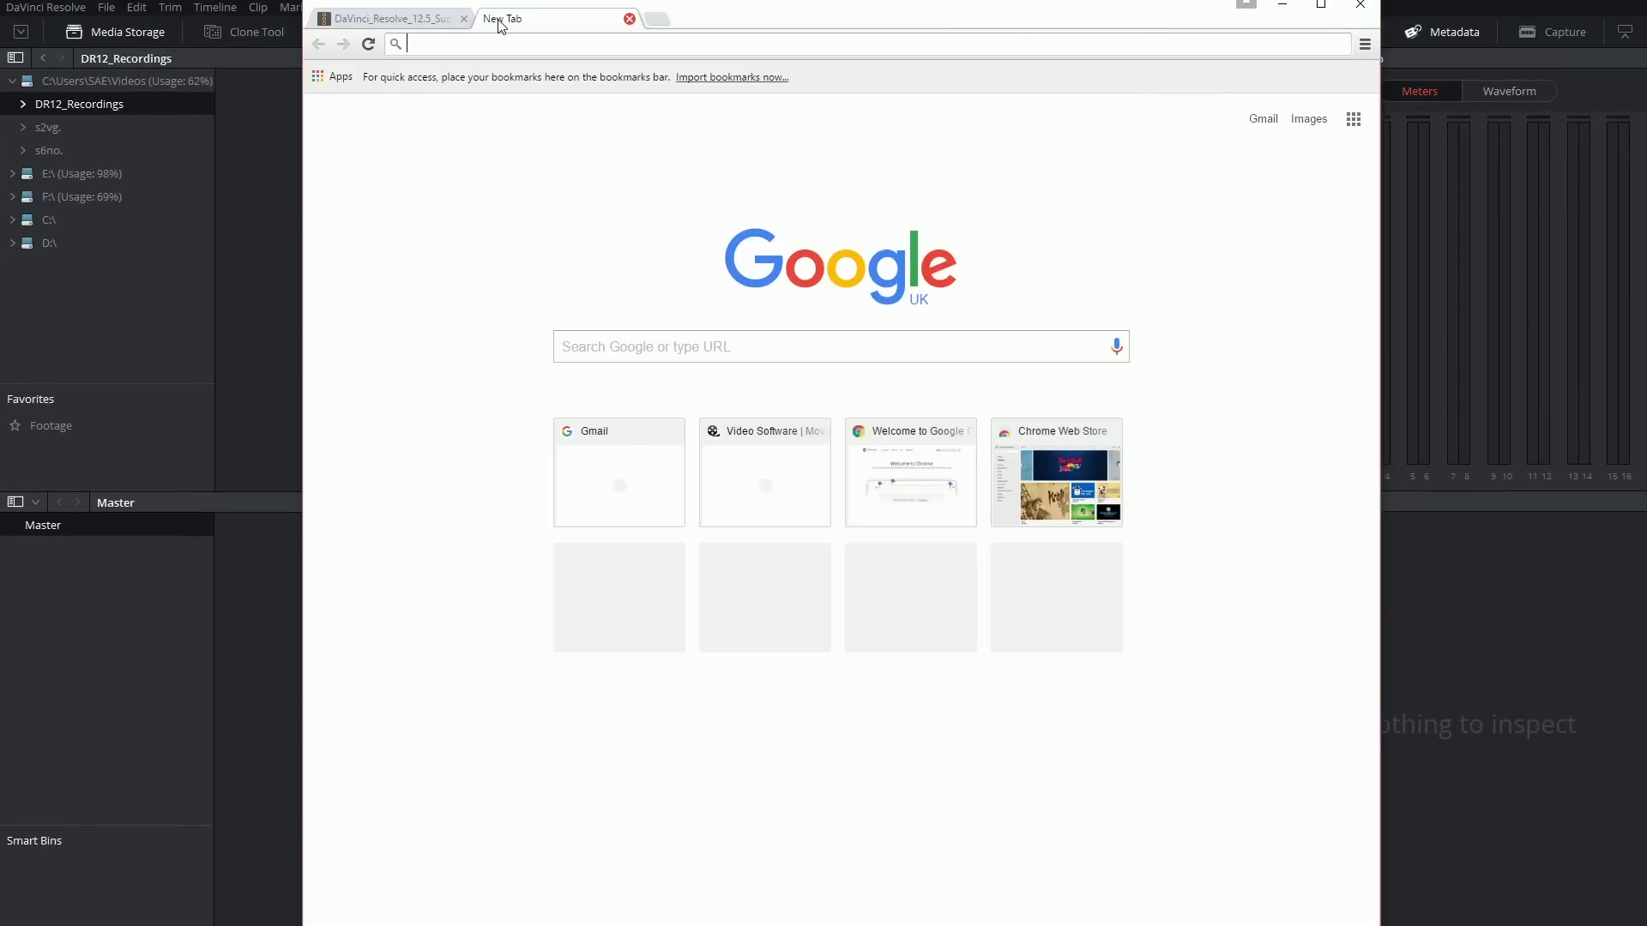
text(movavi)
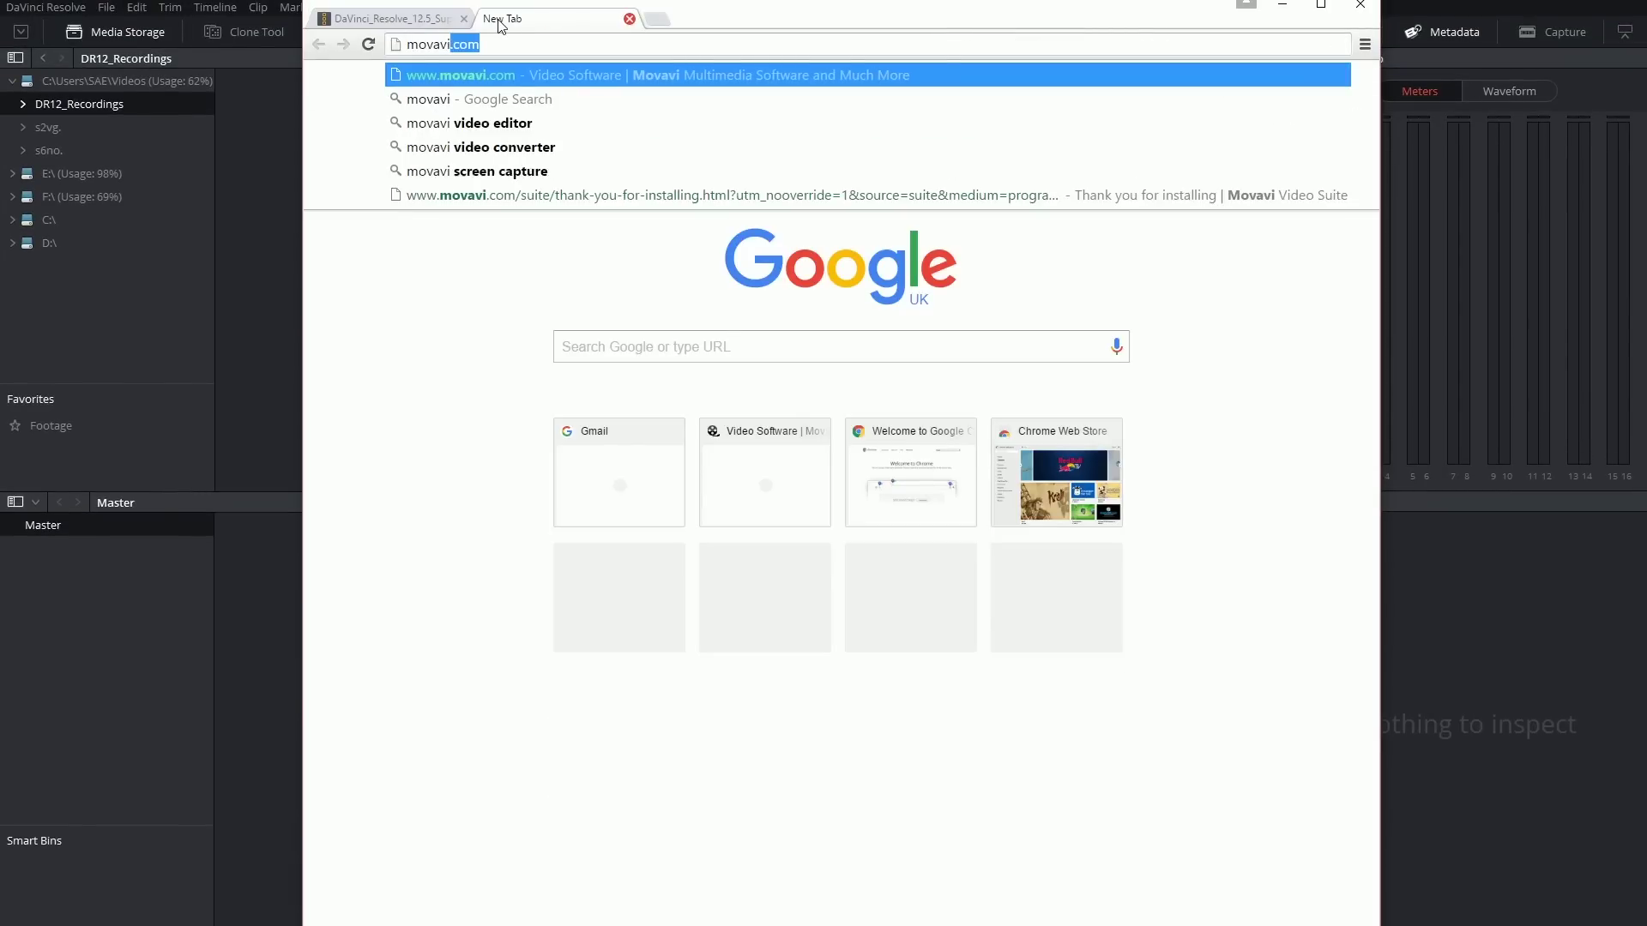
key(Return)
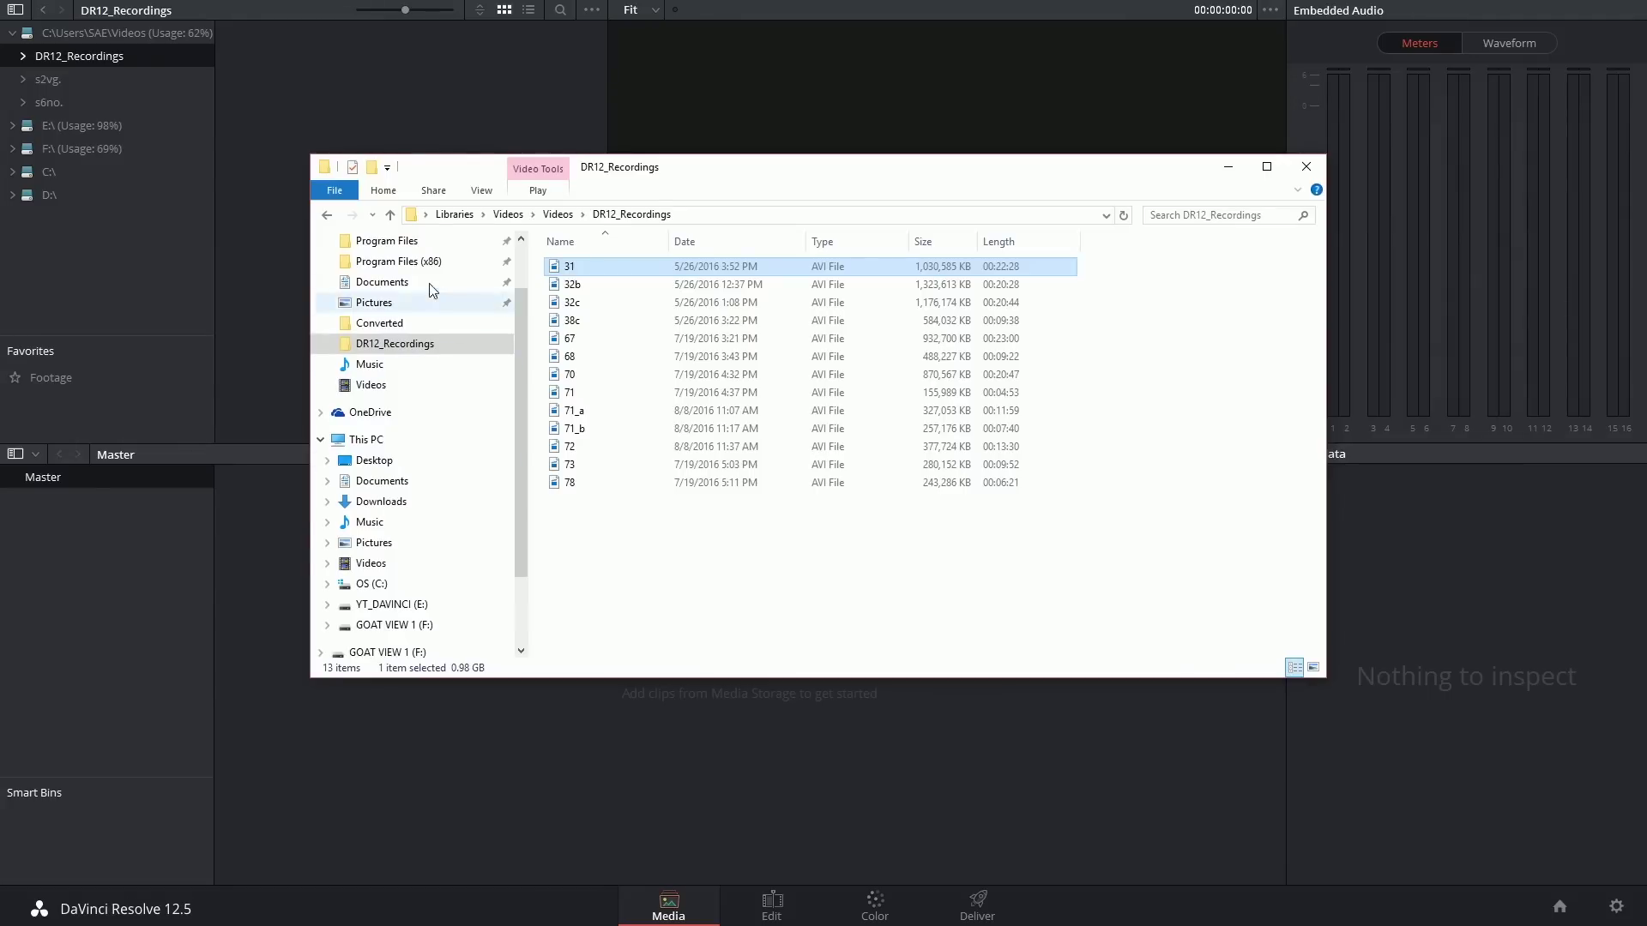
Step: Launch the Movavi Video Suite 15 executable from its Program Files (x86) folder
scroll(420, 369, up, 2)
click(399, 330)
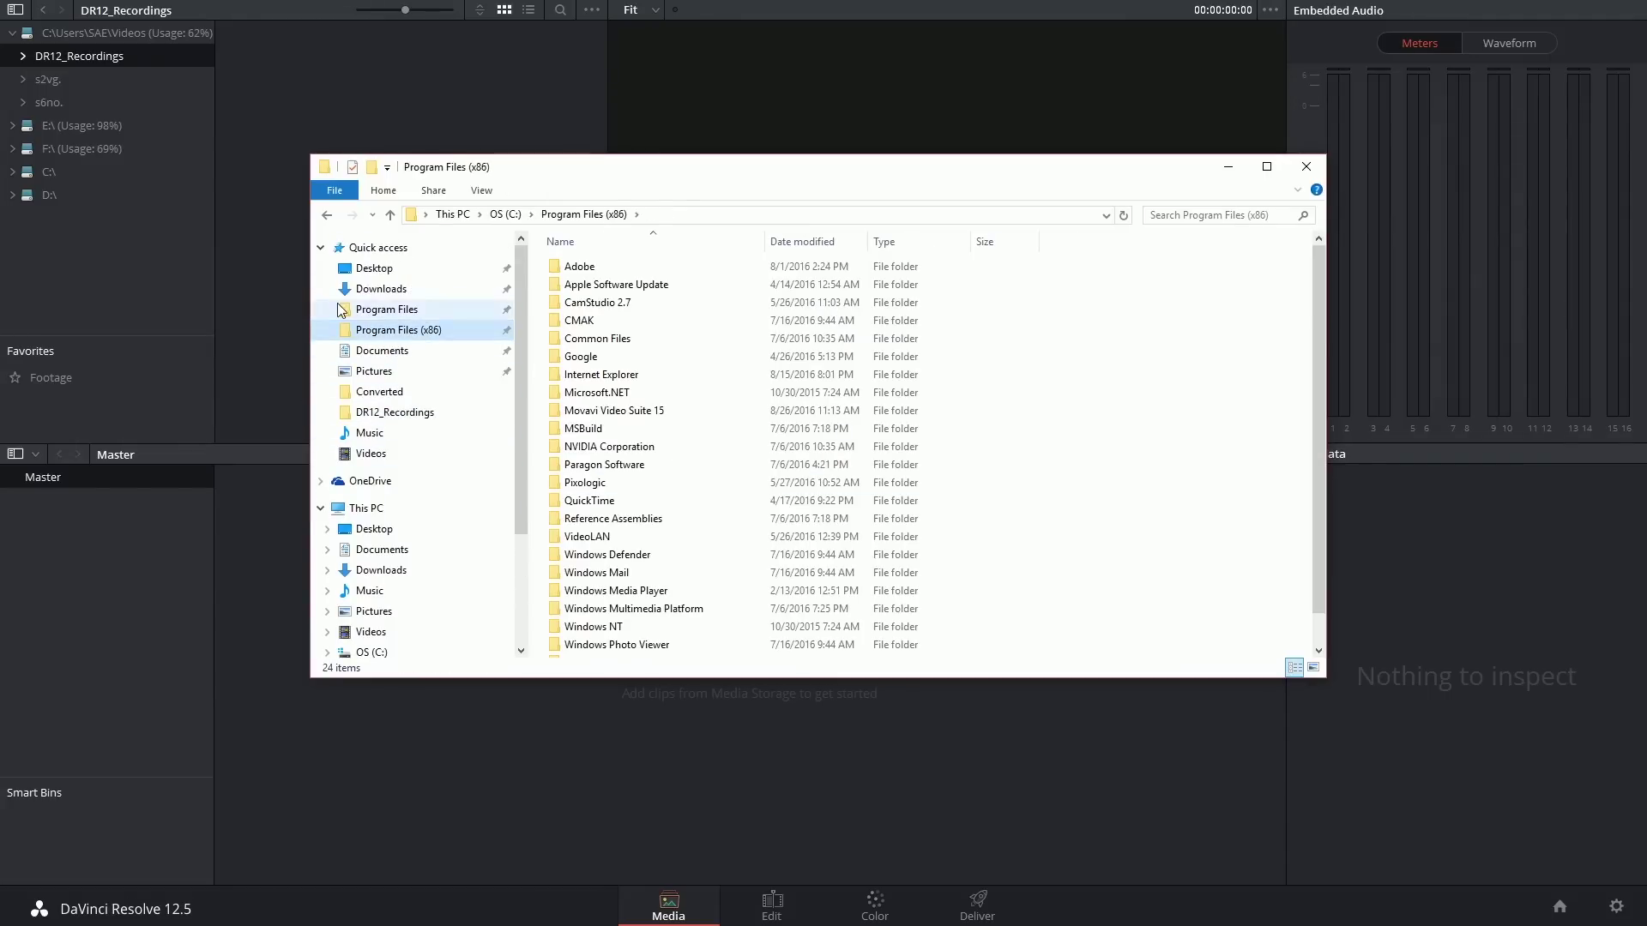
double_click(591, 412)
scroll(669, 572, down, 4)
scroll(668, 572, down, 3)
double_click(601, 366)
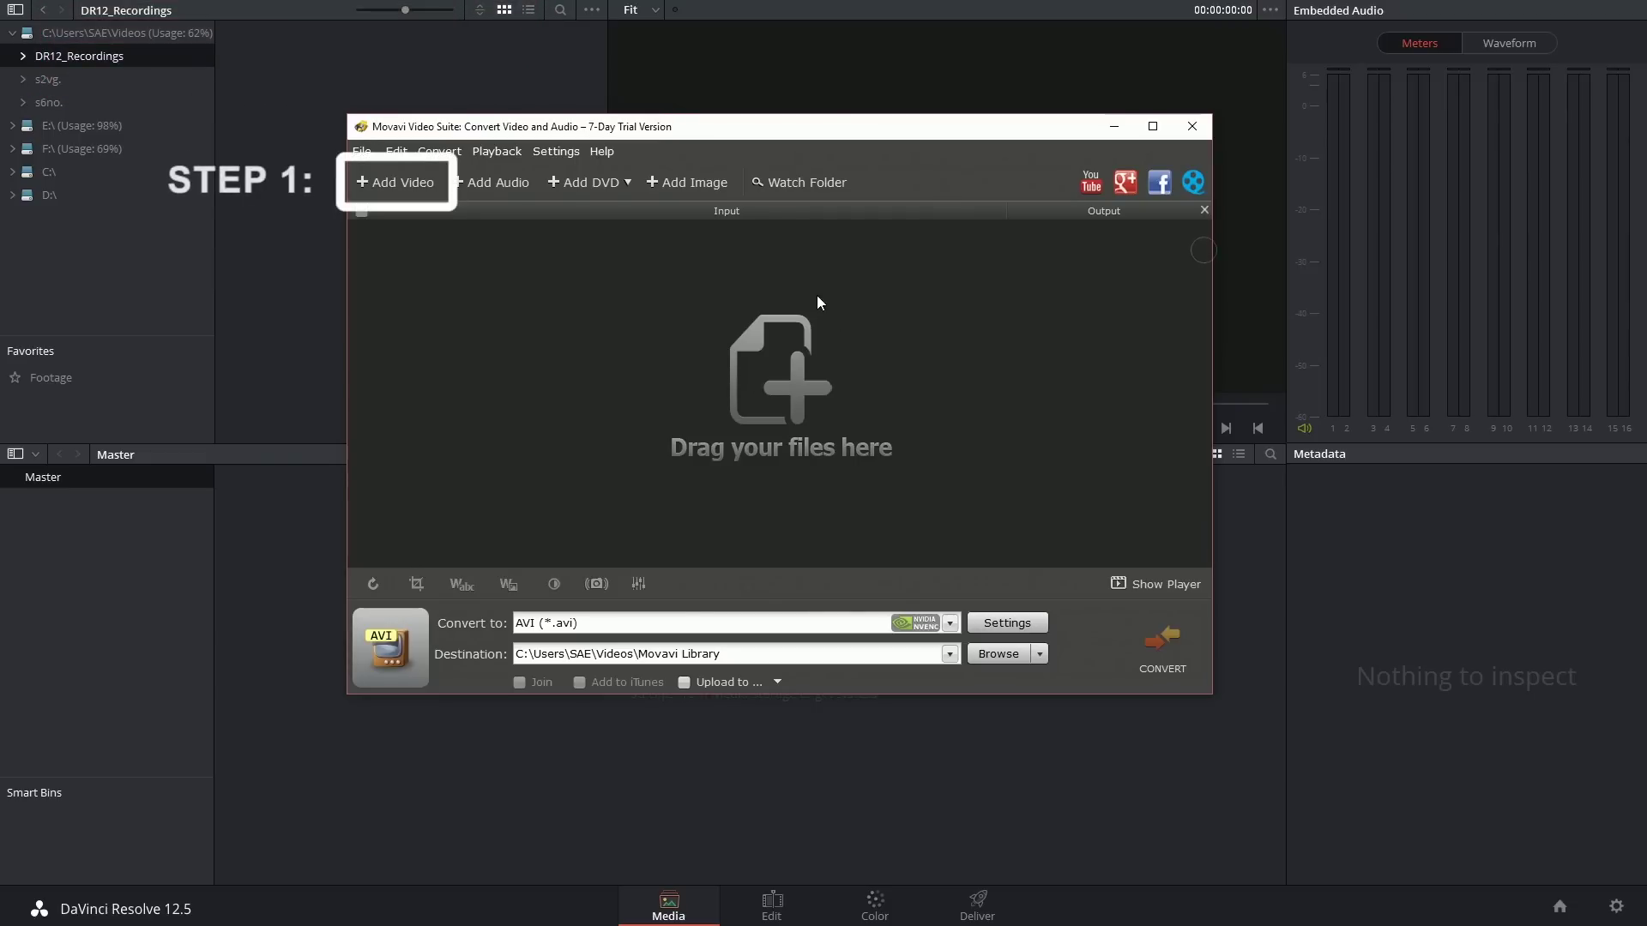
Step: Add 31.avi to Movavi's conversion list and open its AVI output settings
click(400, 182)
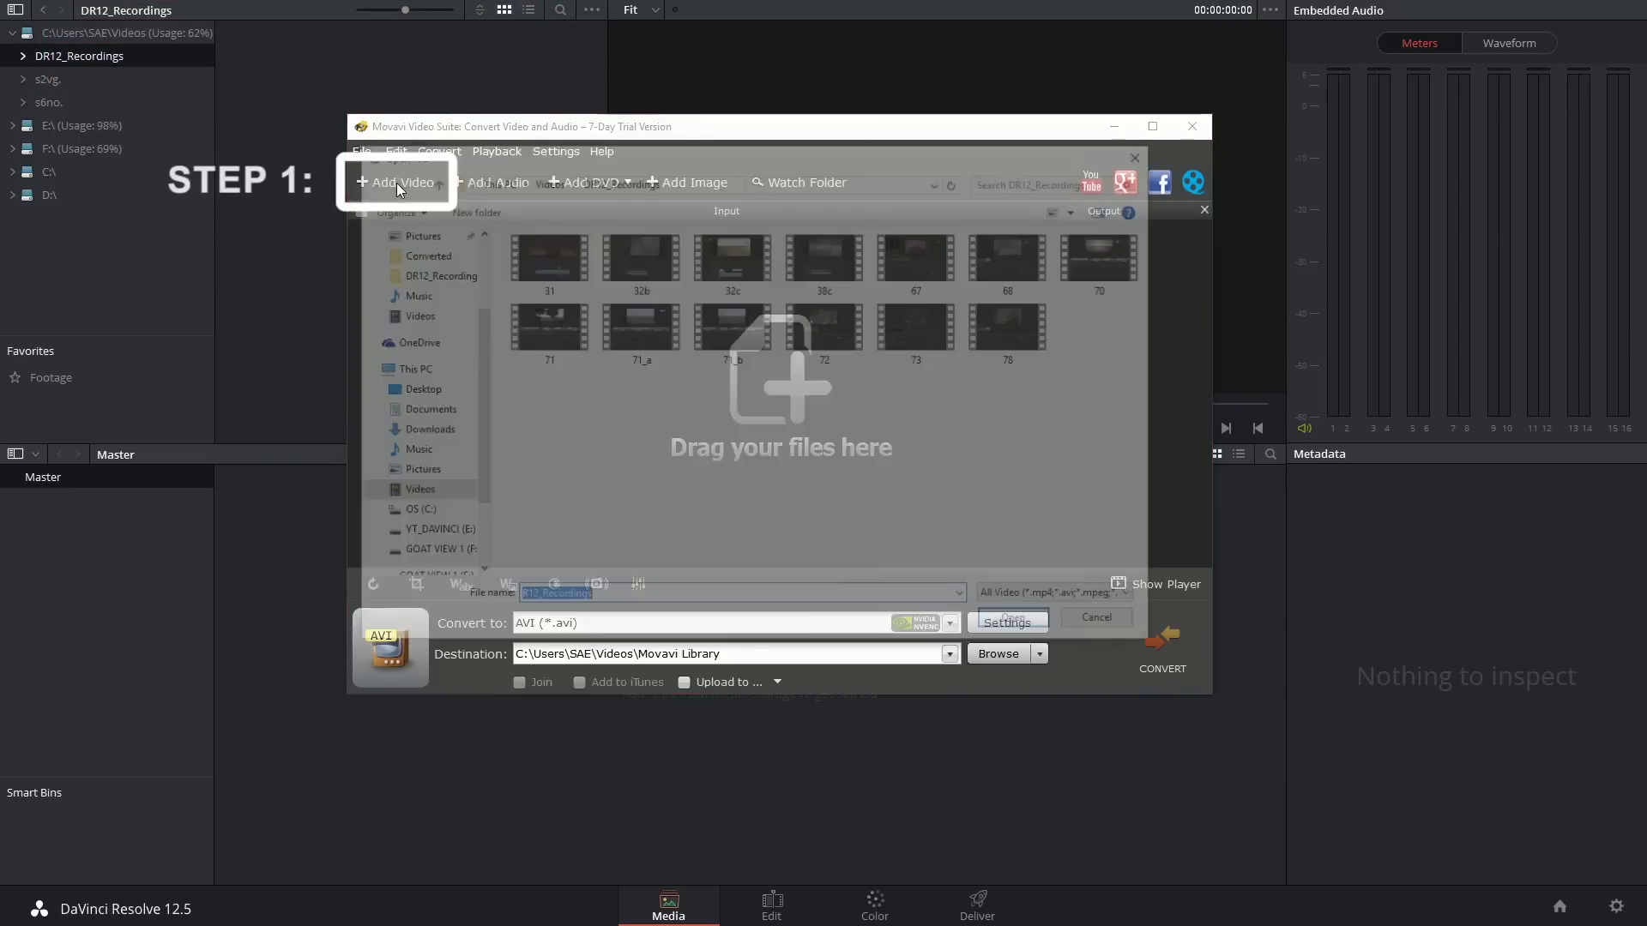
double_click(546, 244)
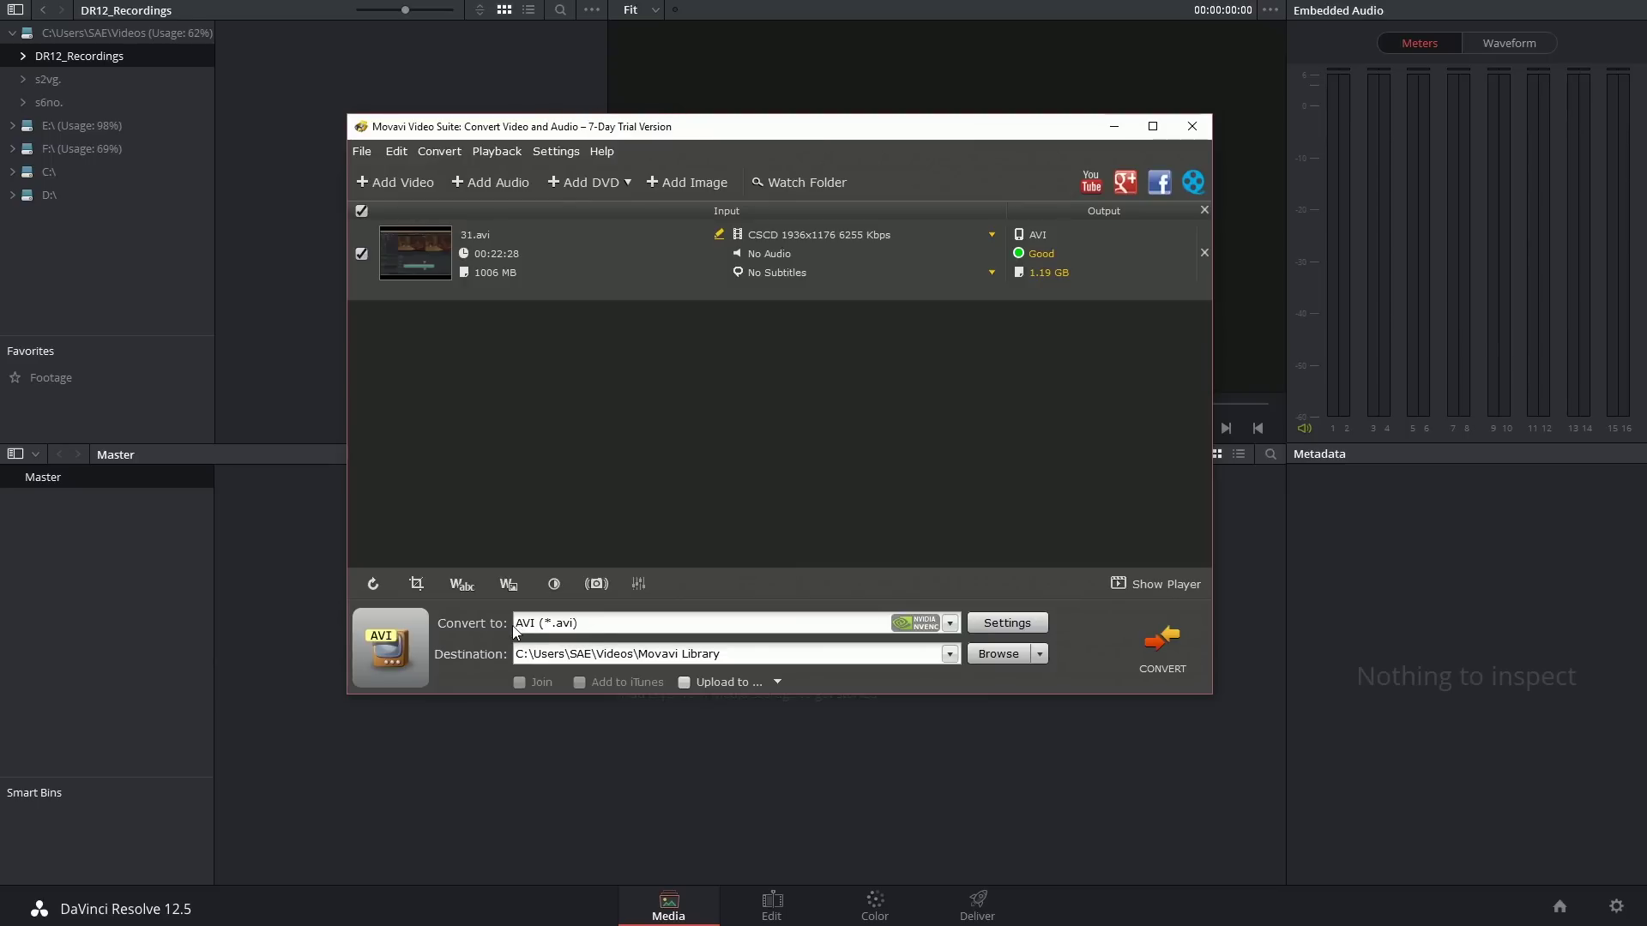
click(1010, 624)
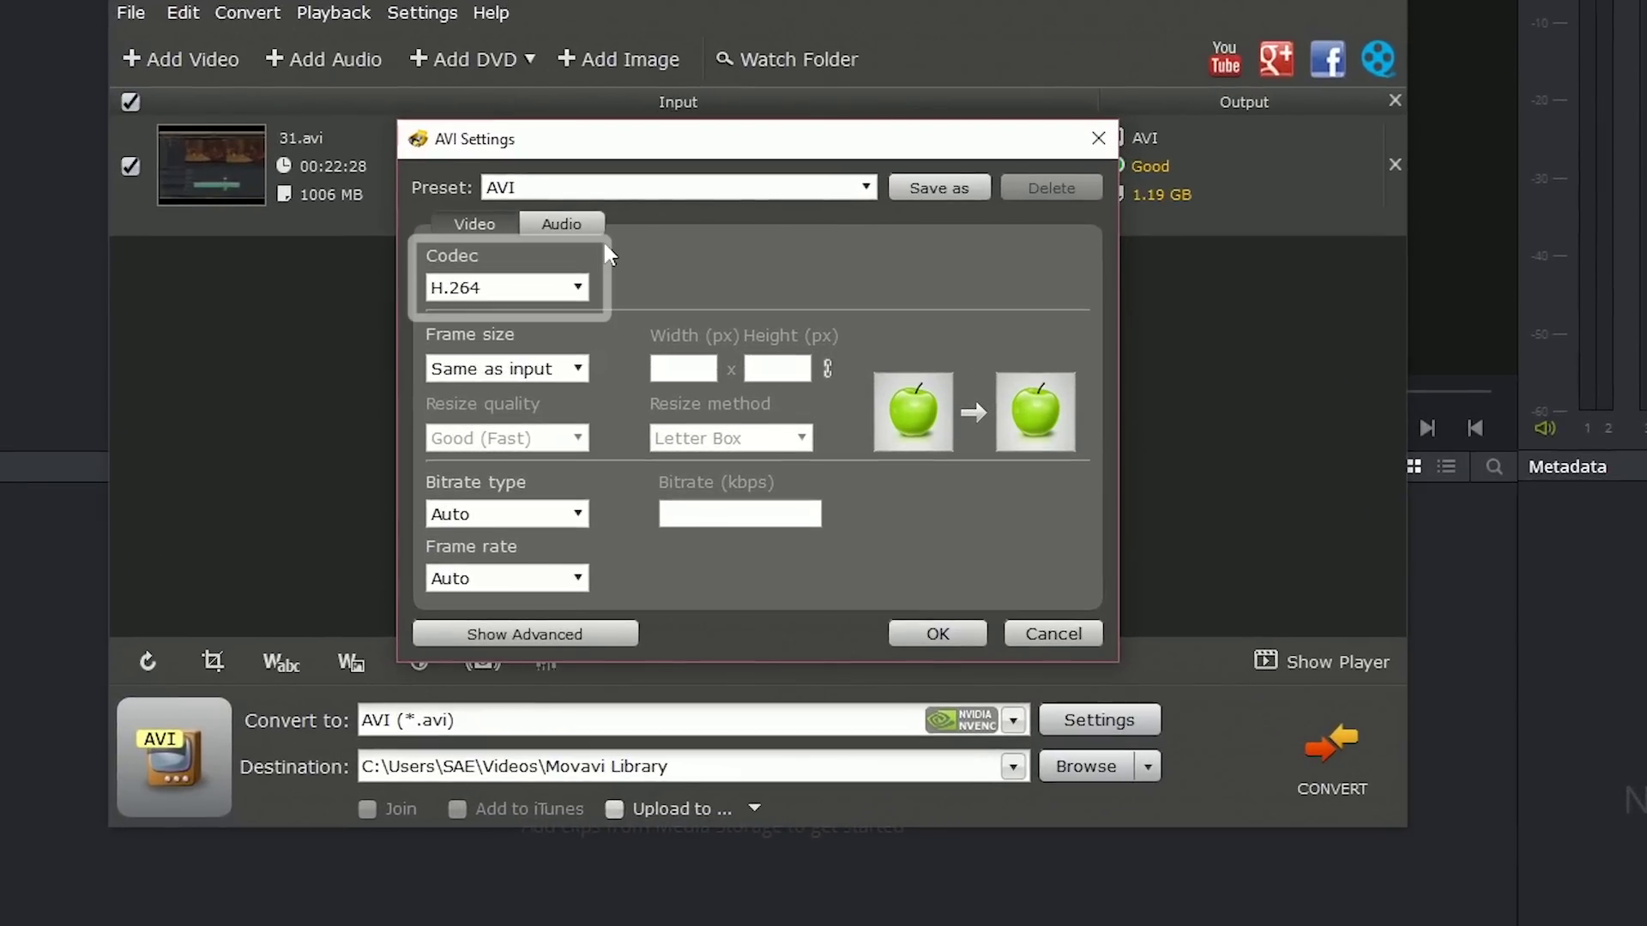
Step: Try MOV output and the MPEG-4 codec, then settle back on AVI with H.264
click(577, 289)
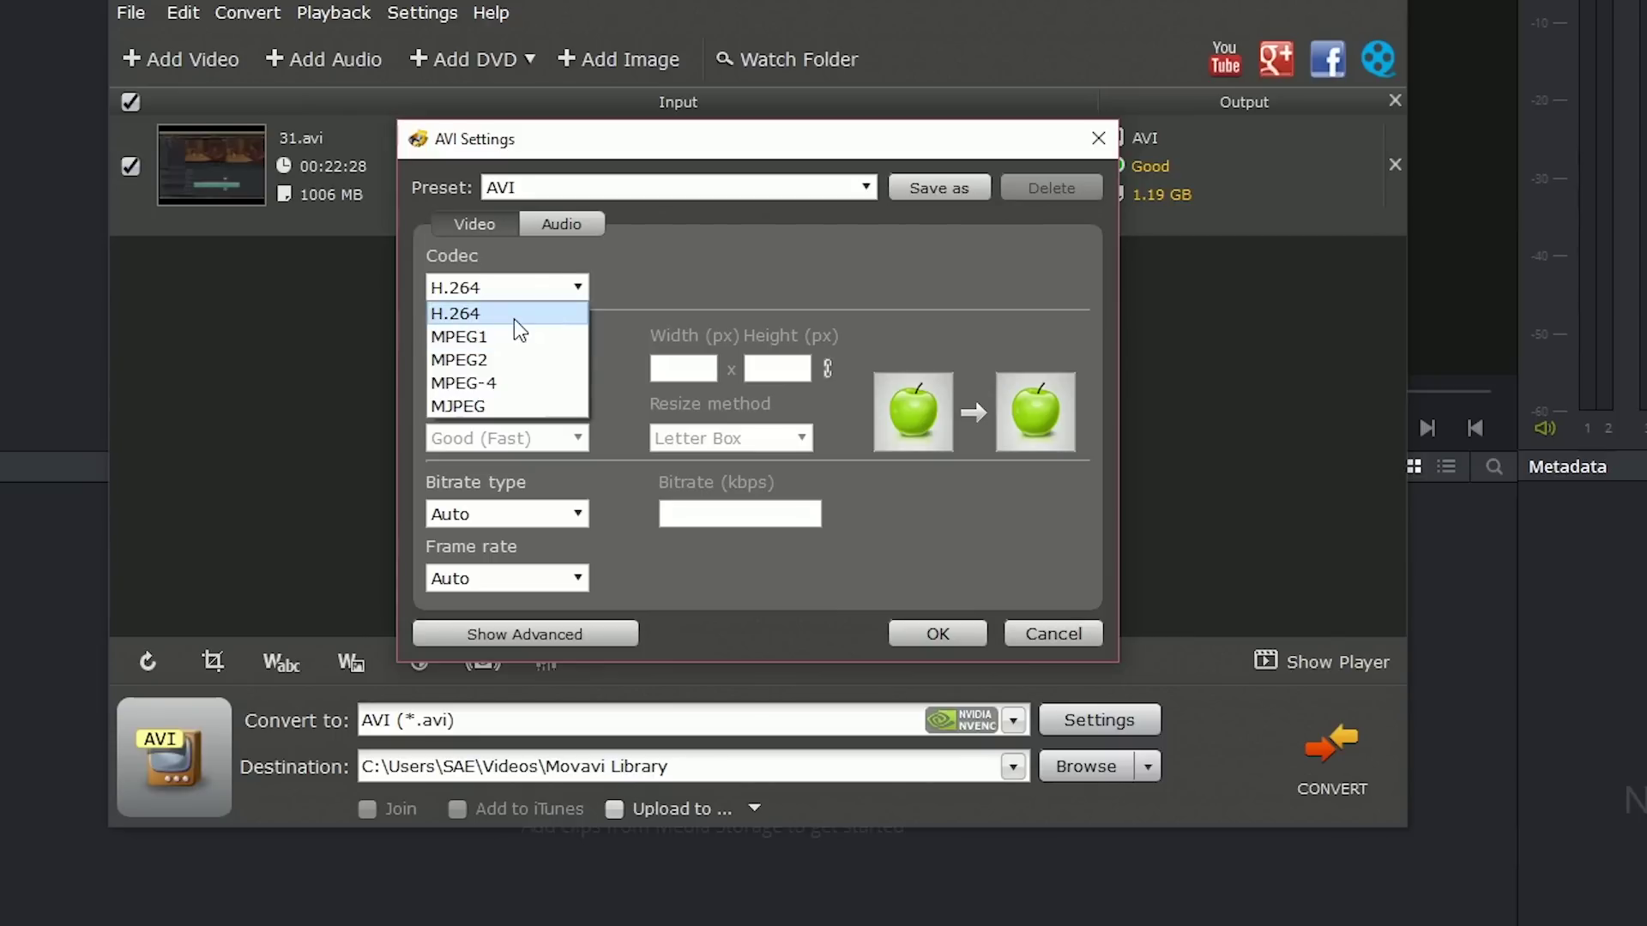
click(513, 314)
click(640, 187)
click(555, 304)
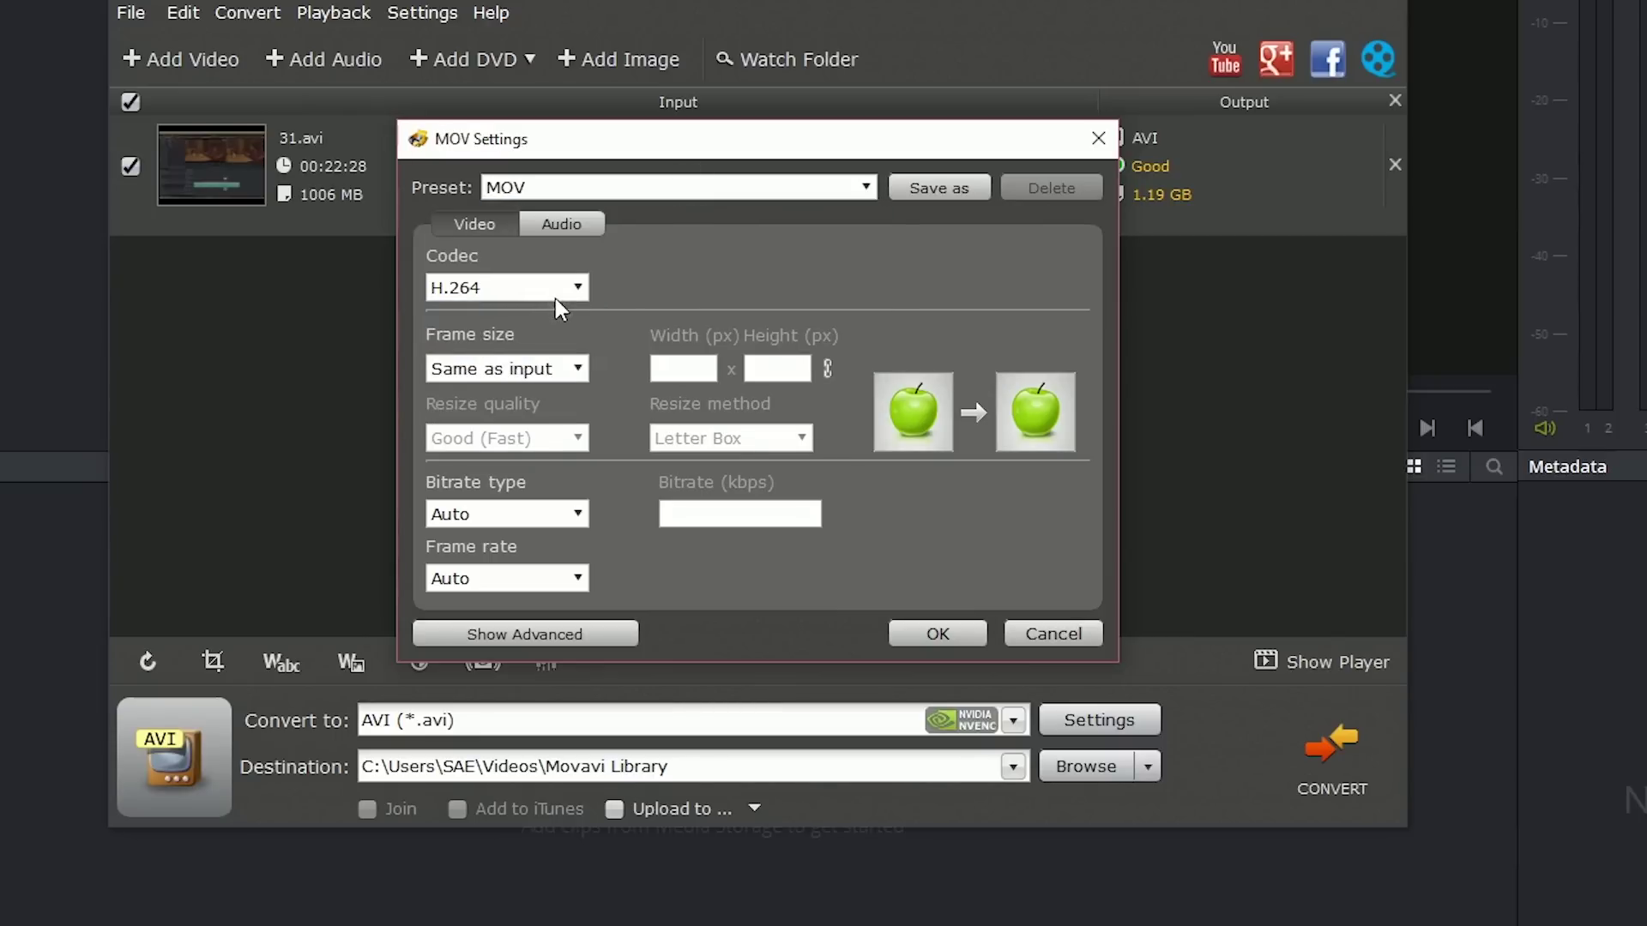
click(576, 290)
click(530, 336)
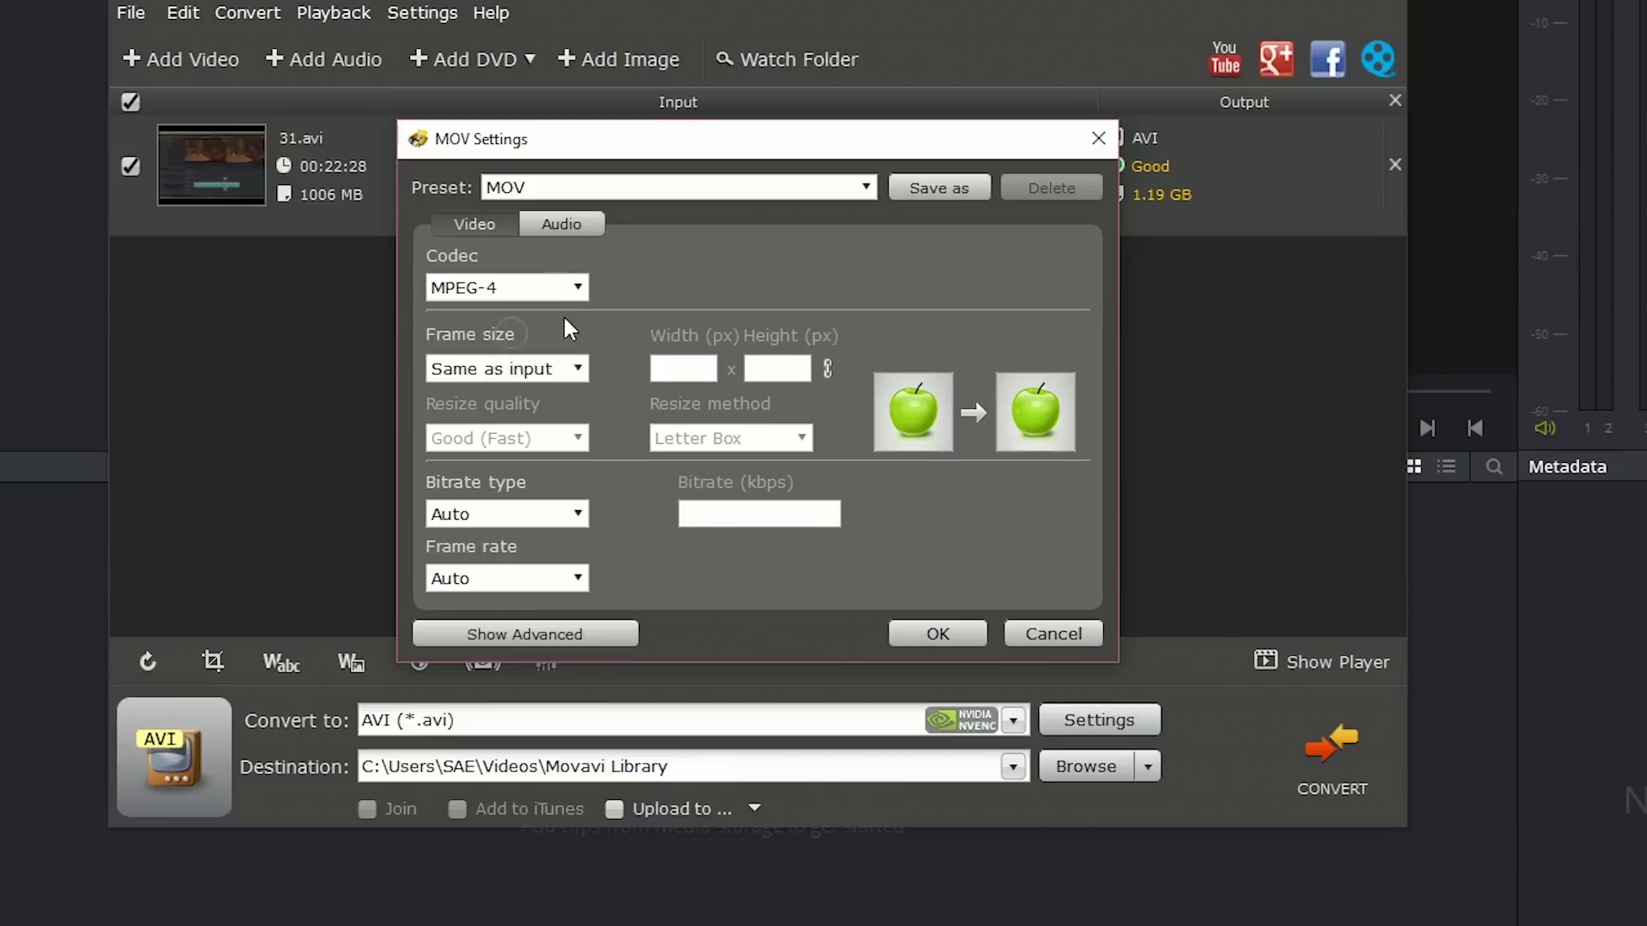
click(566, 289)
click(541, 314)
click(686, 187)
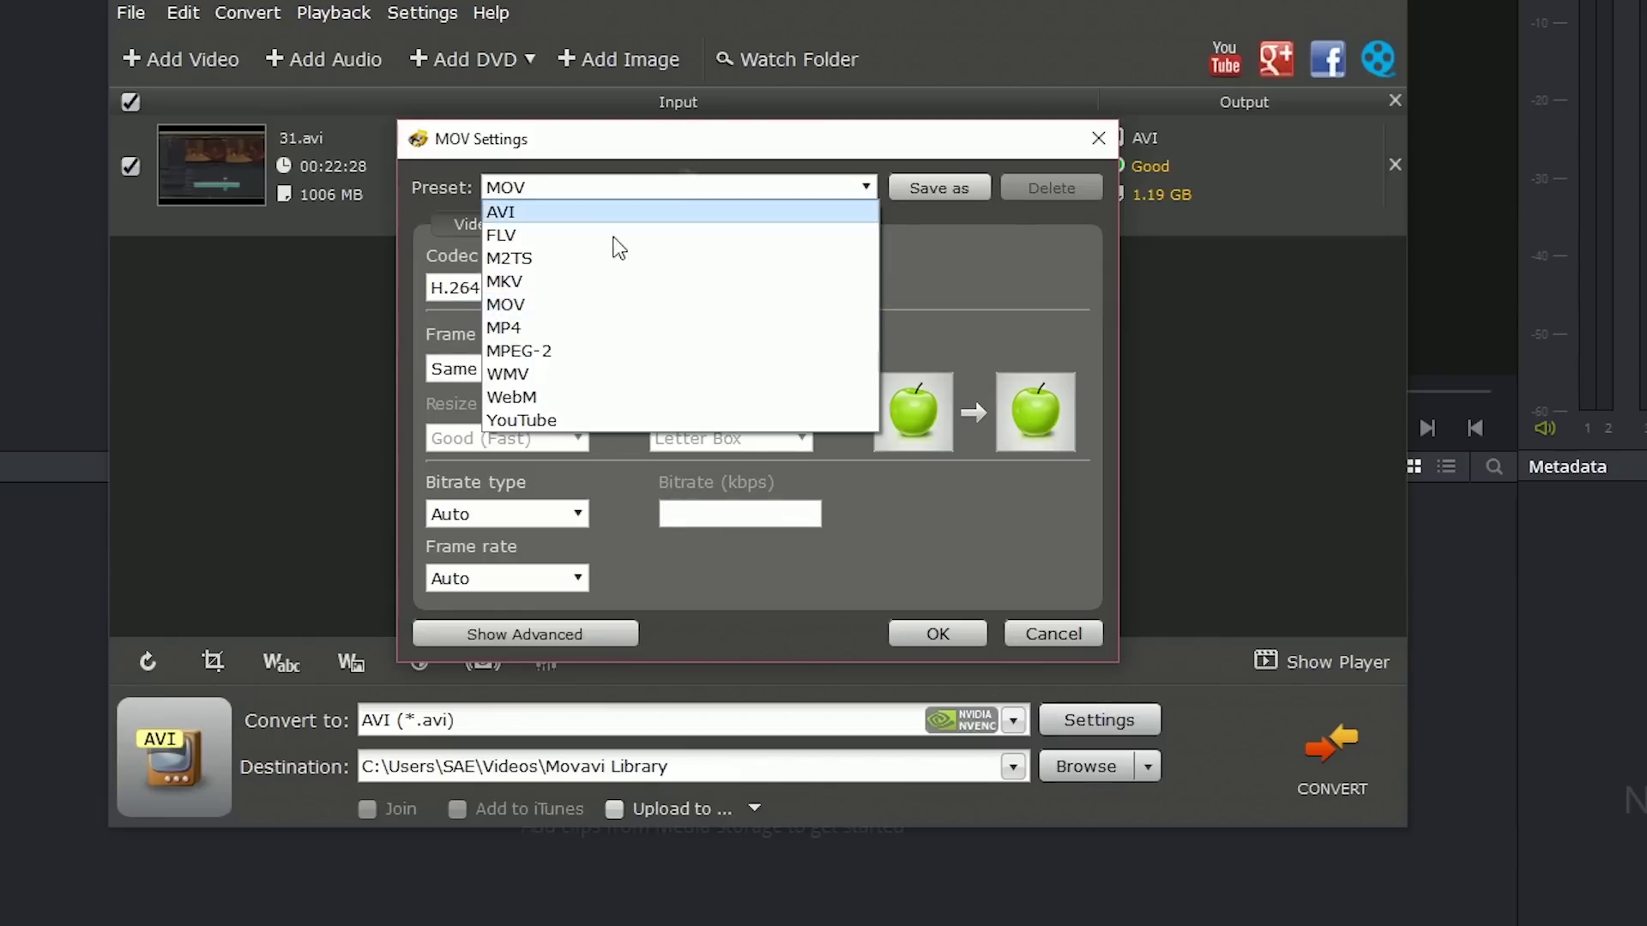
click(618, 212)
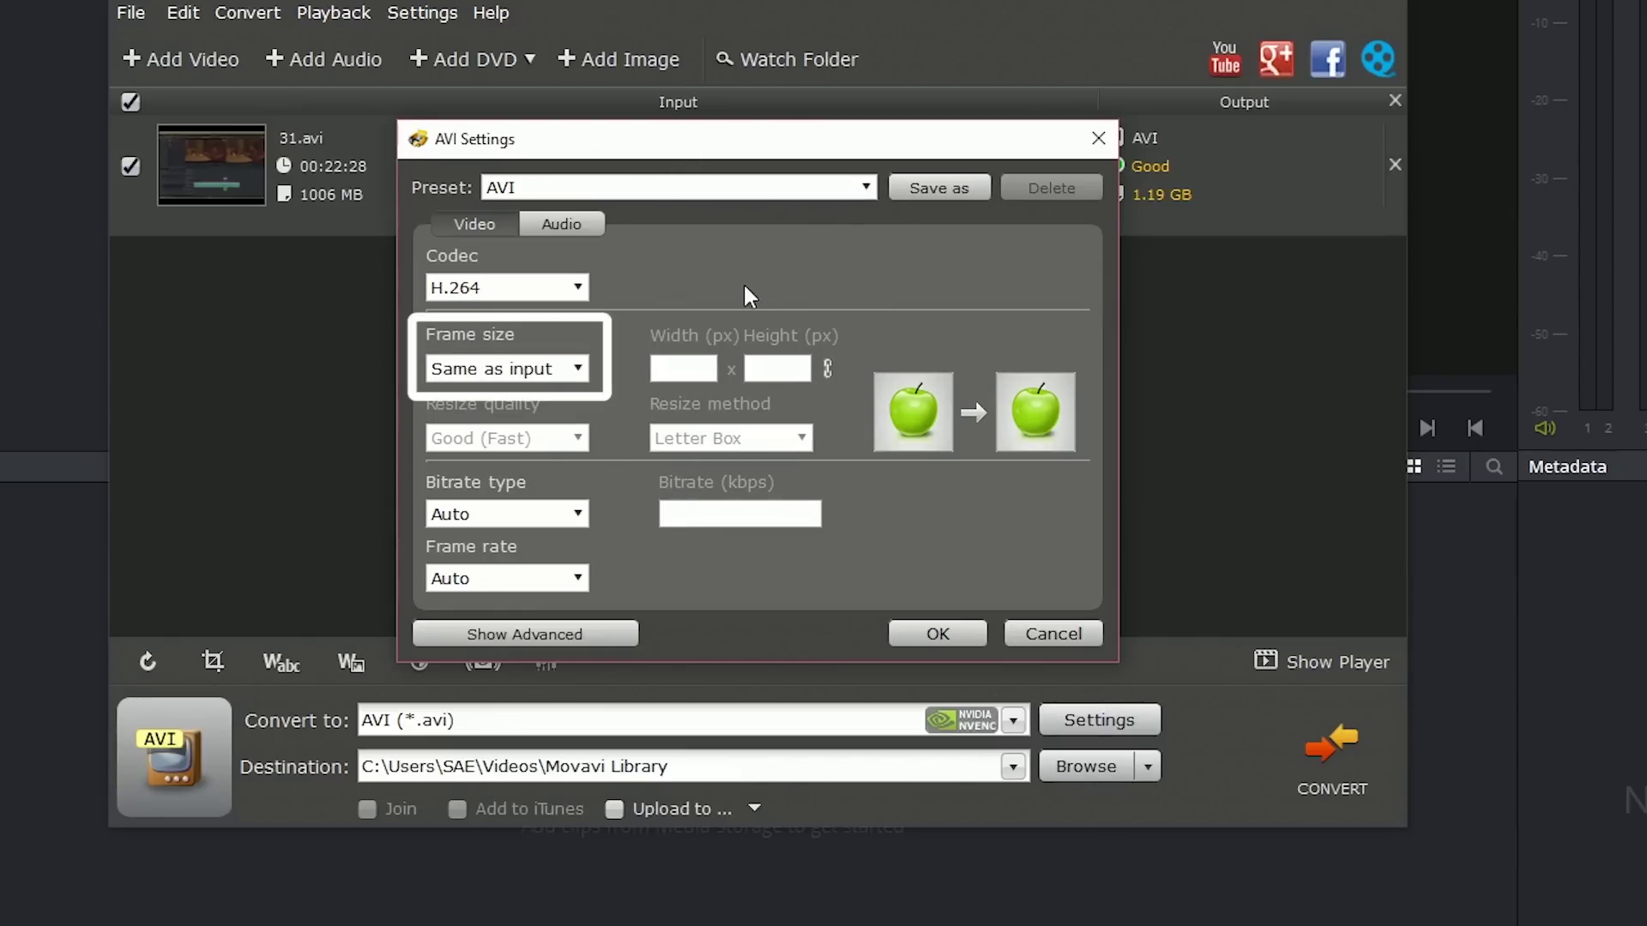
Step: Set VBR bitrate, Two Pass encoding and Slower speed/quality, then save as a new preset
click(573, 514)
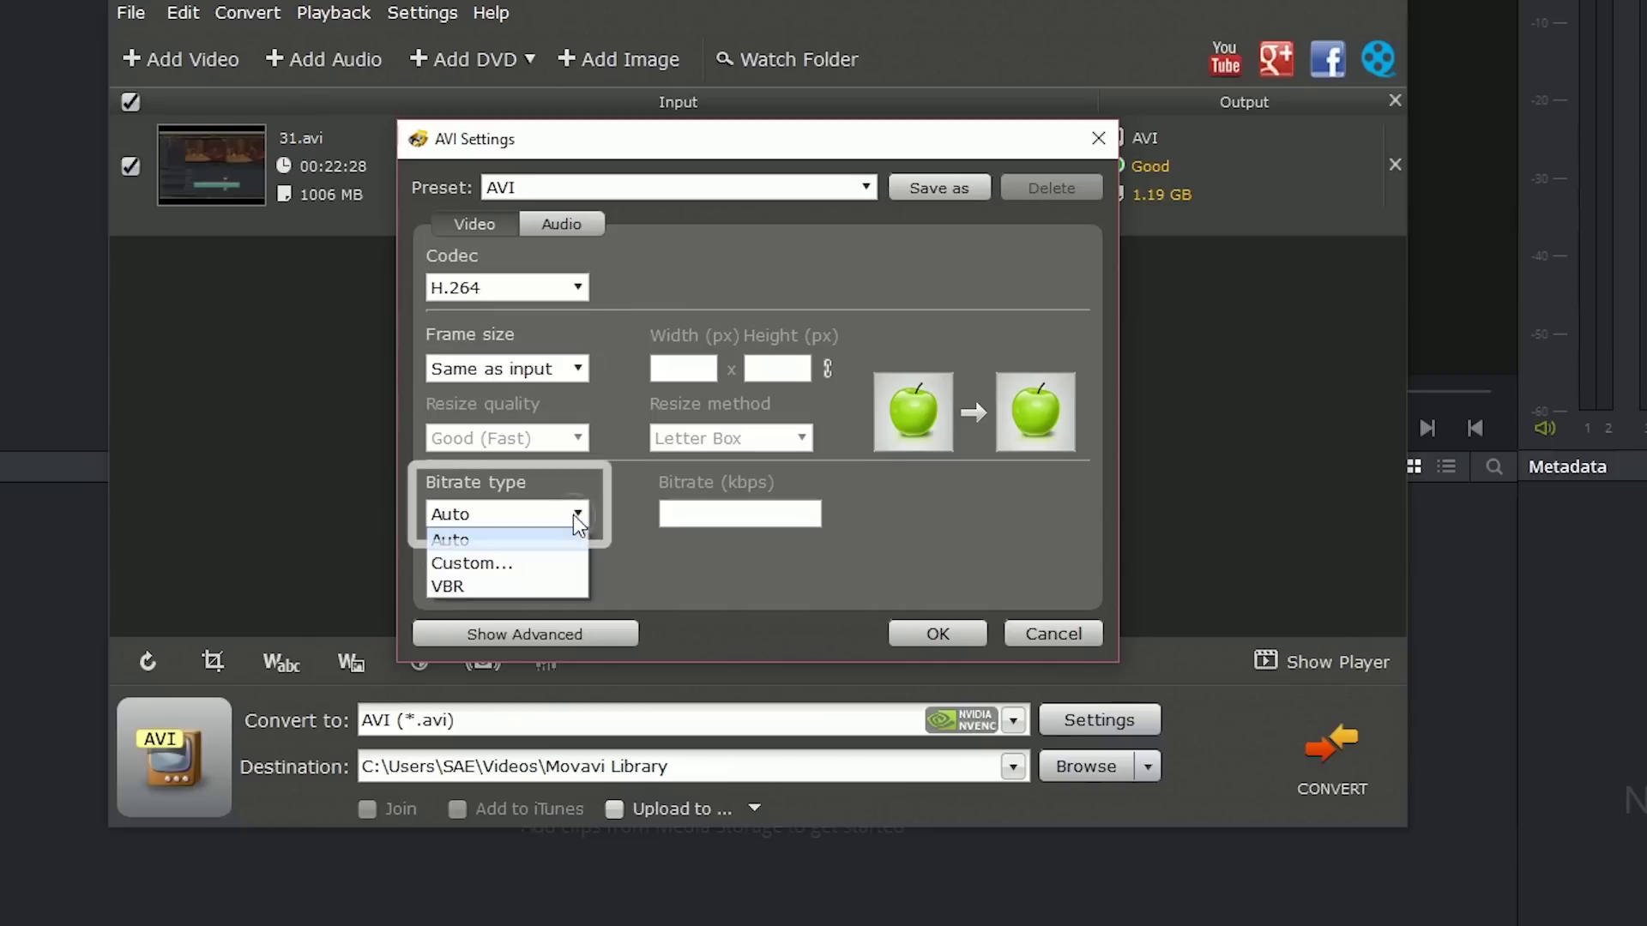
click(484, 586)
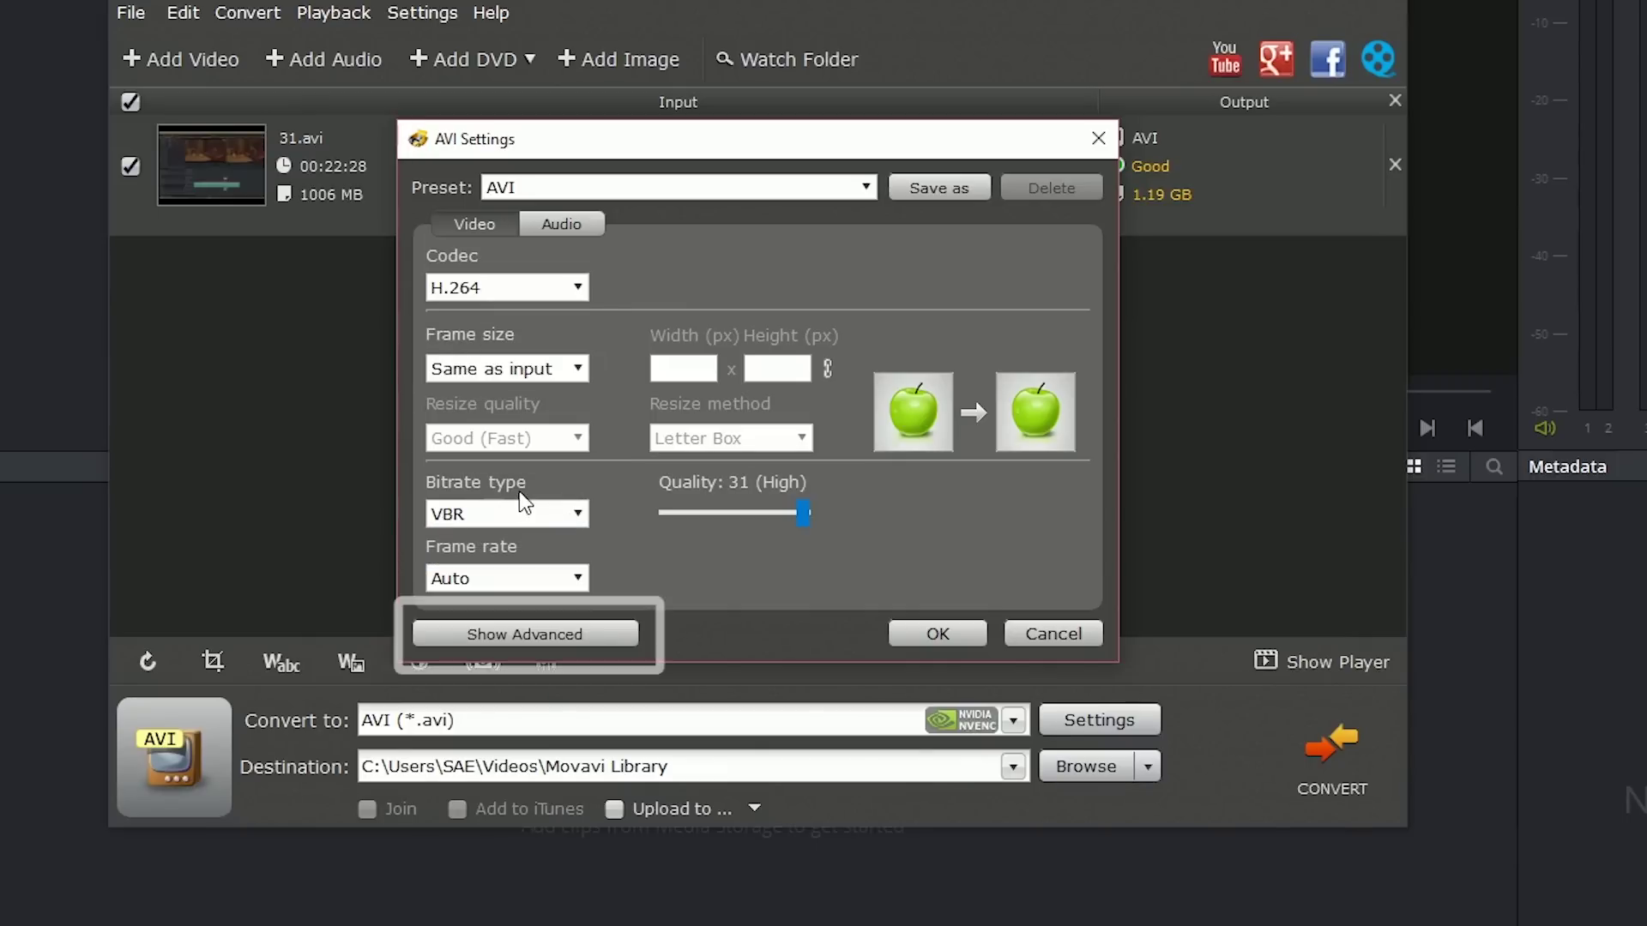
click(527, 637)
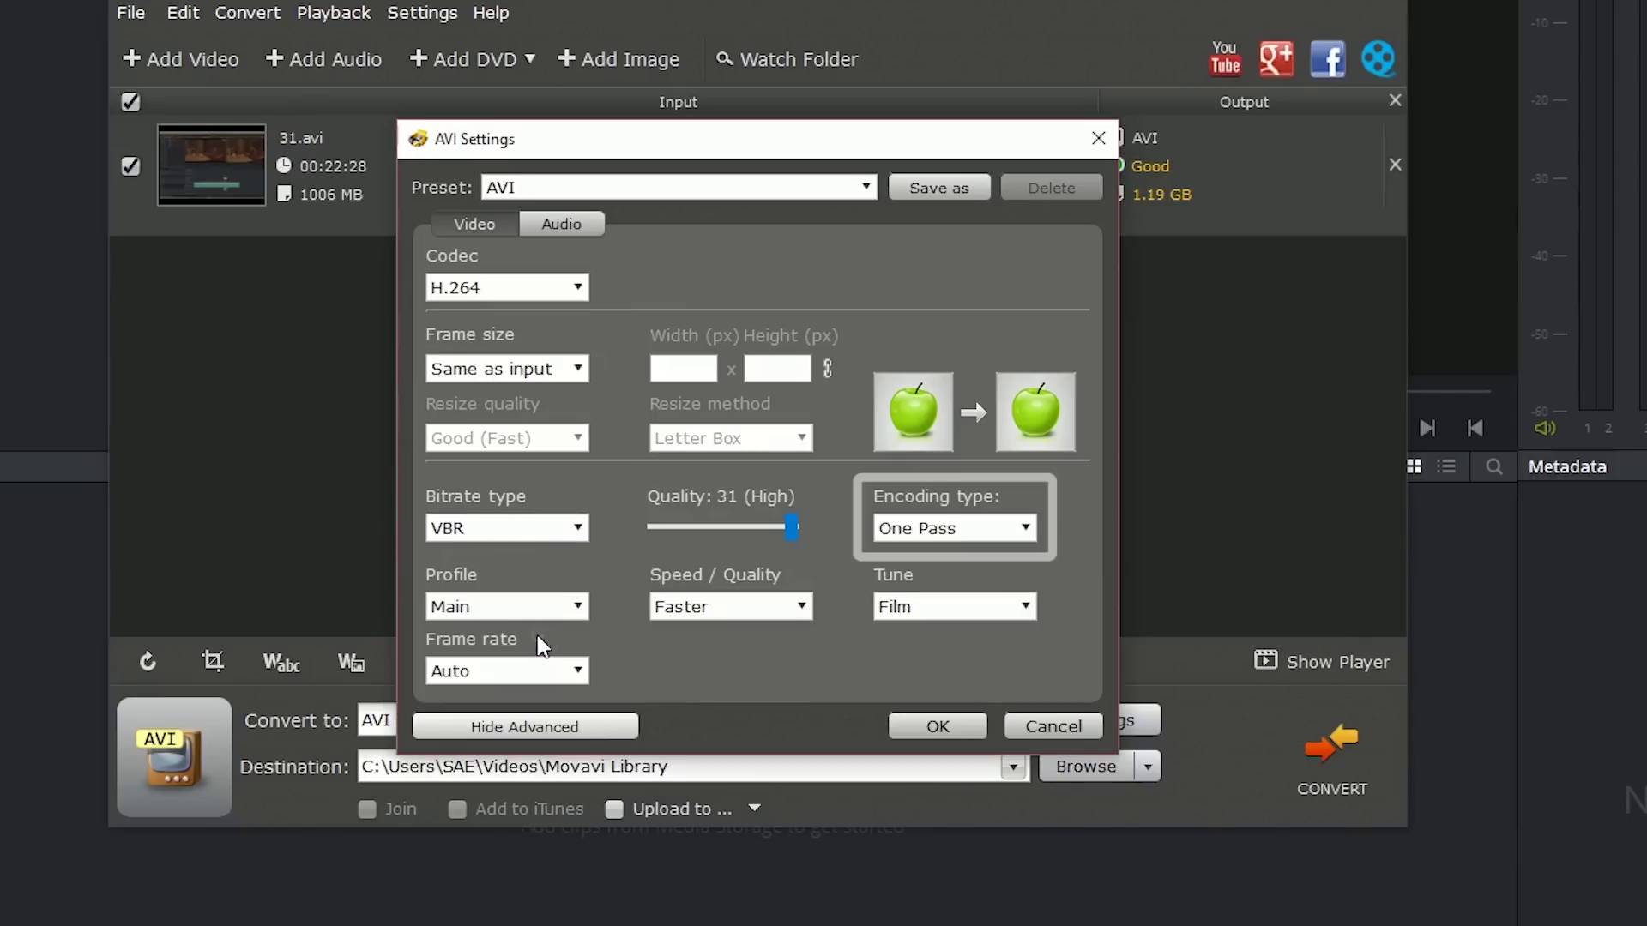
click(925, 528)
click(918, 576)
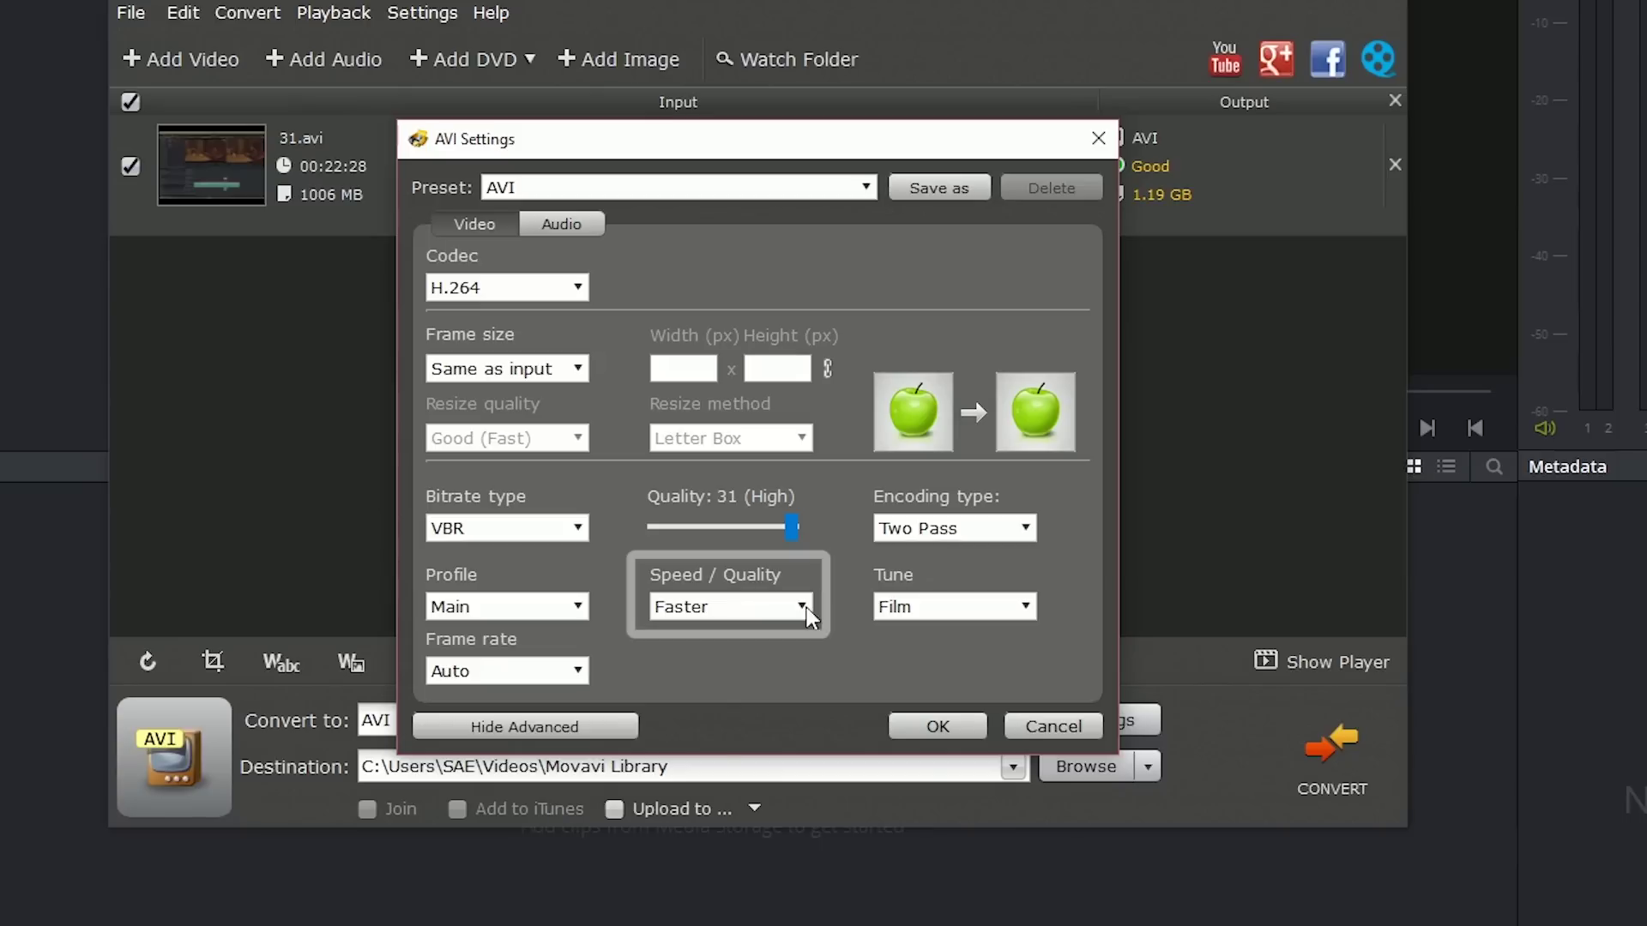
click(717, 604)
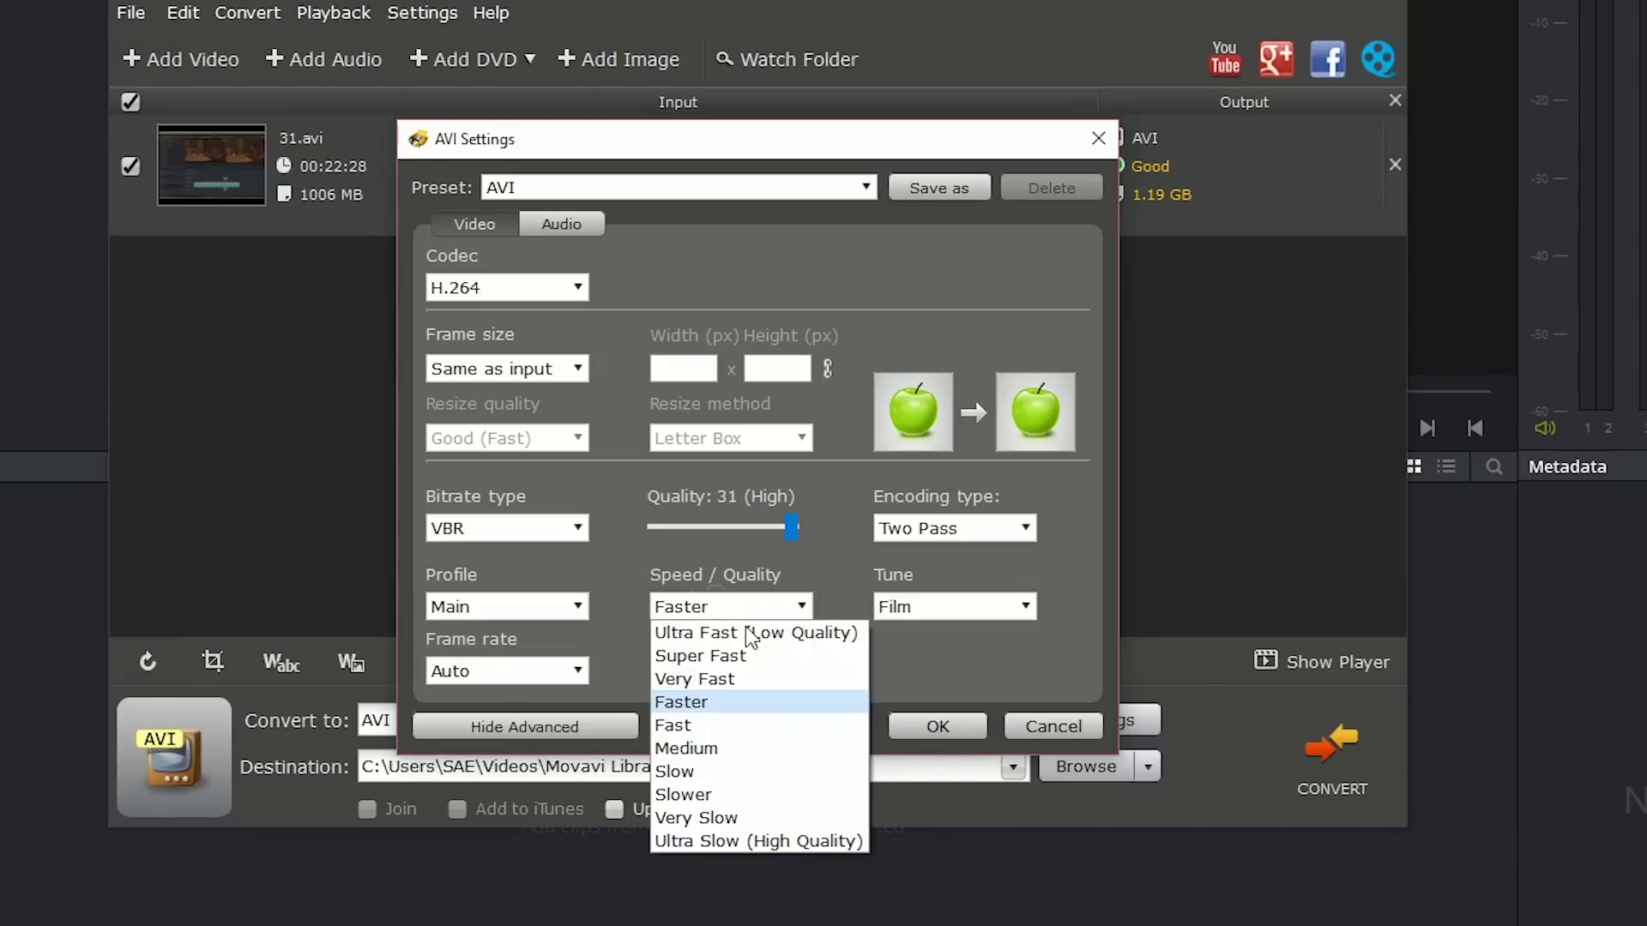
click(713, 794)
click(935, 186)
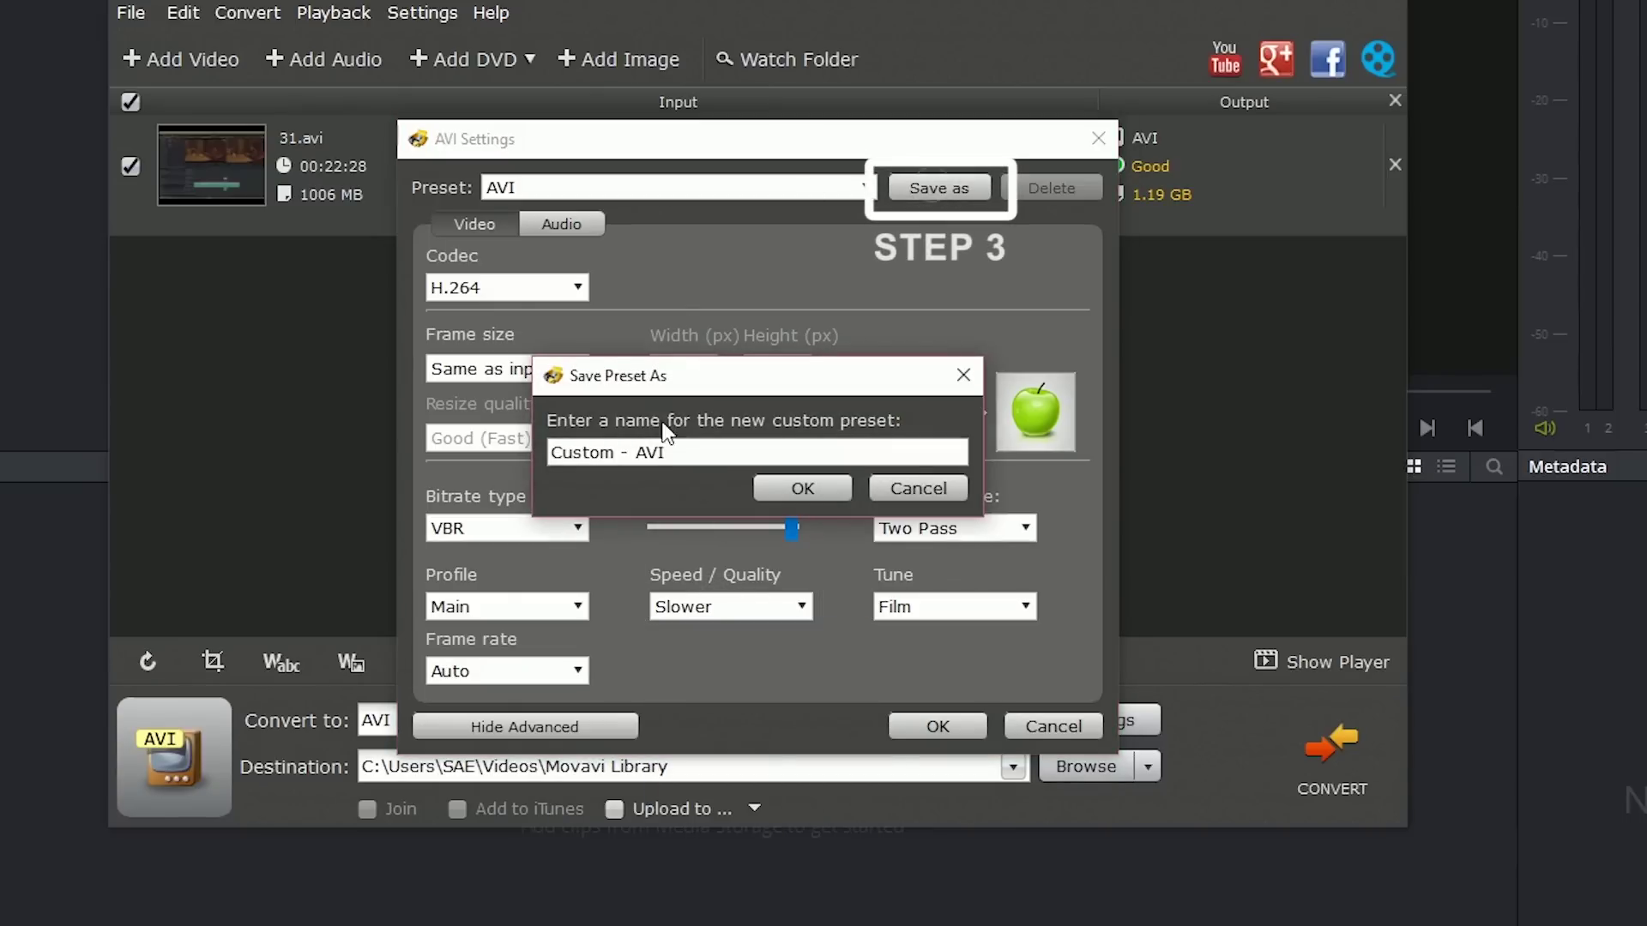
Step: Name the new preset 'Screencast' and confirm it as 31.avi's output format
drag(667, 452, 454, 428)
text(Screencast)
key(Return)
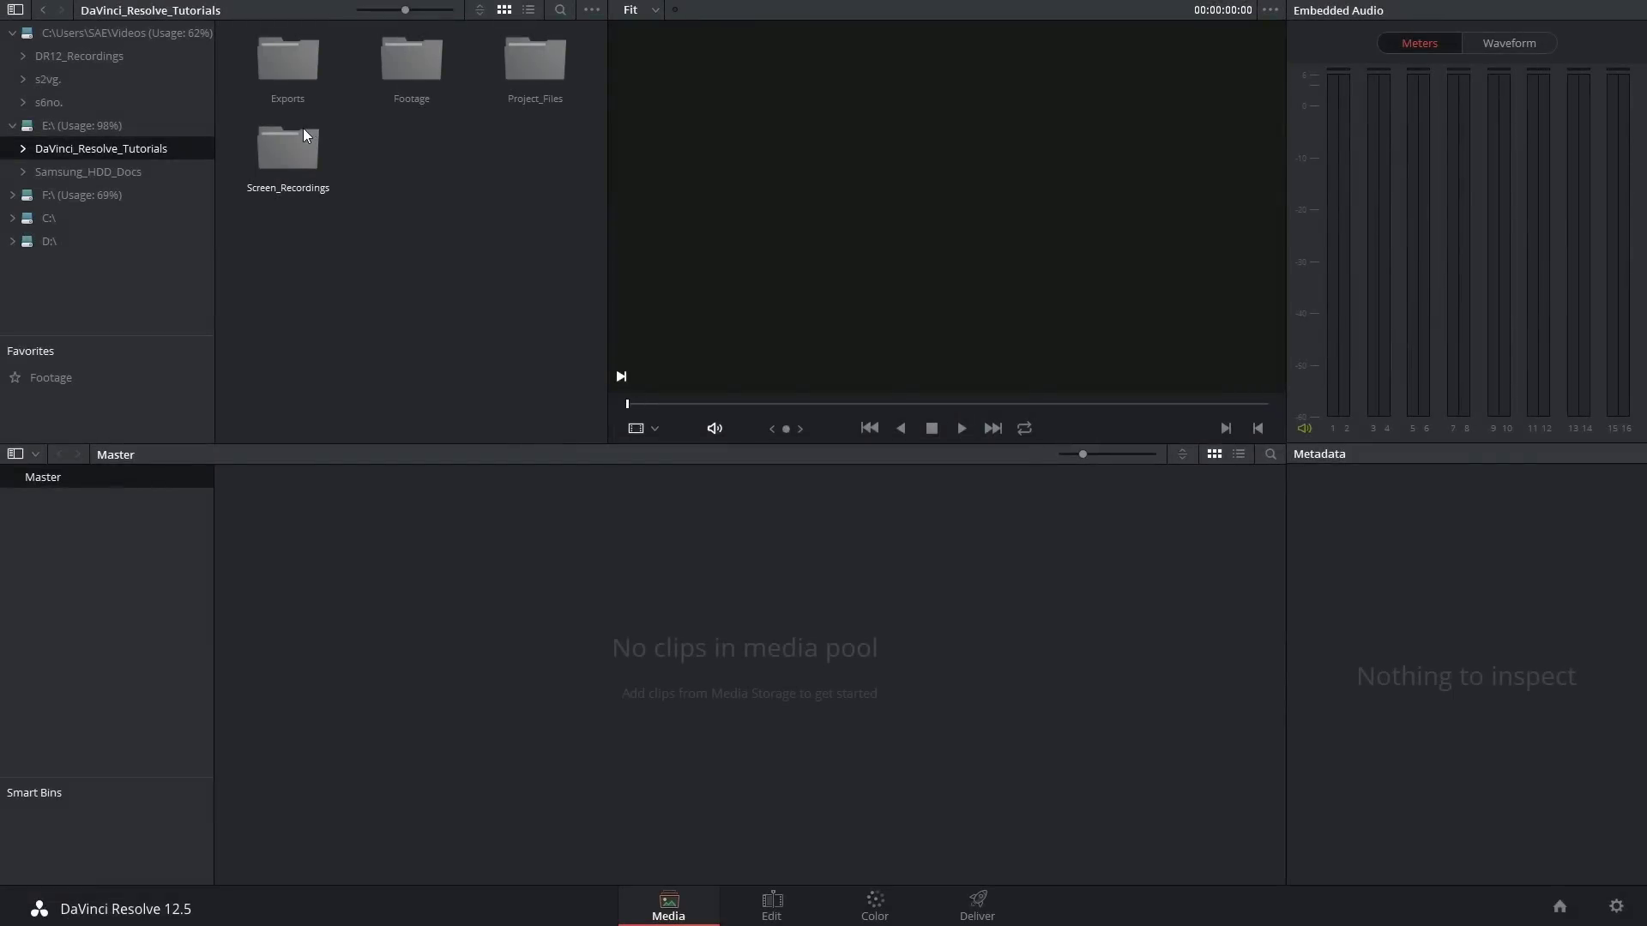
Step: Browse Screen_Recordings > Video > Converted > Re-recordsVids_31_32b_32c_38c to reveal the four .mov clips
double_click(284, 137)
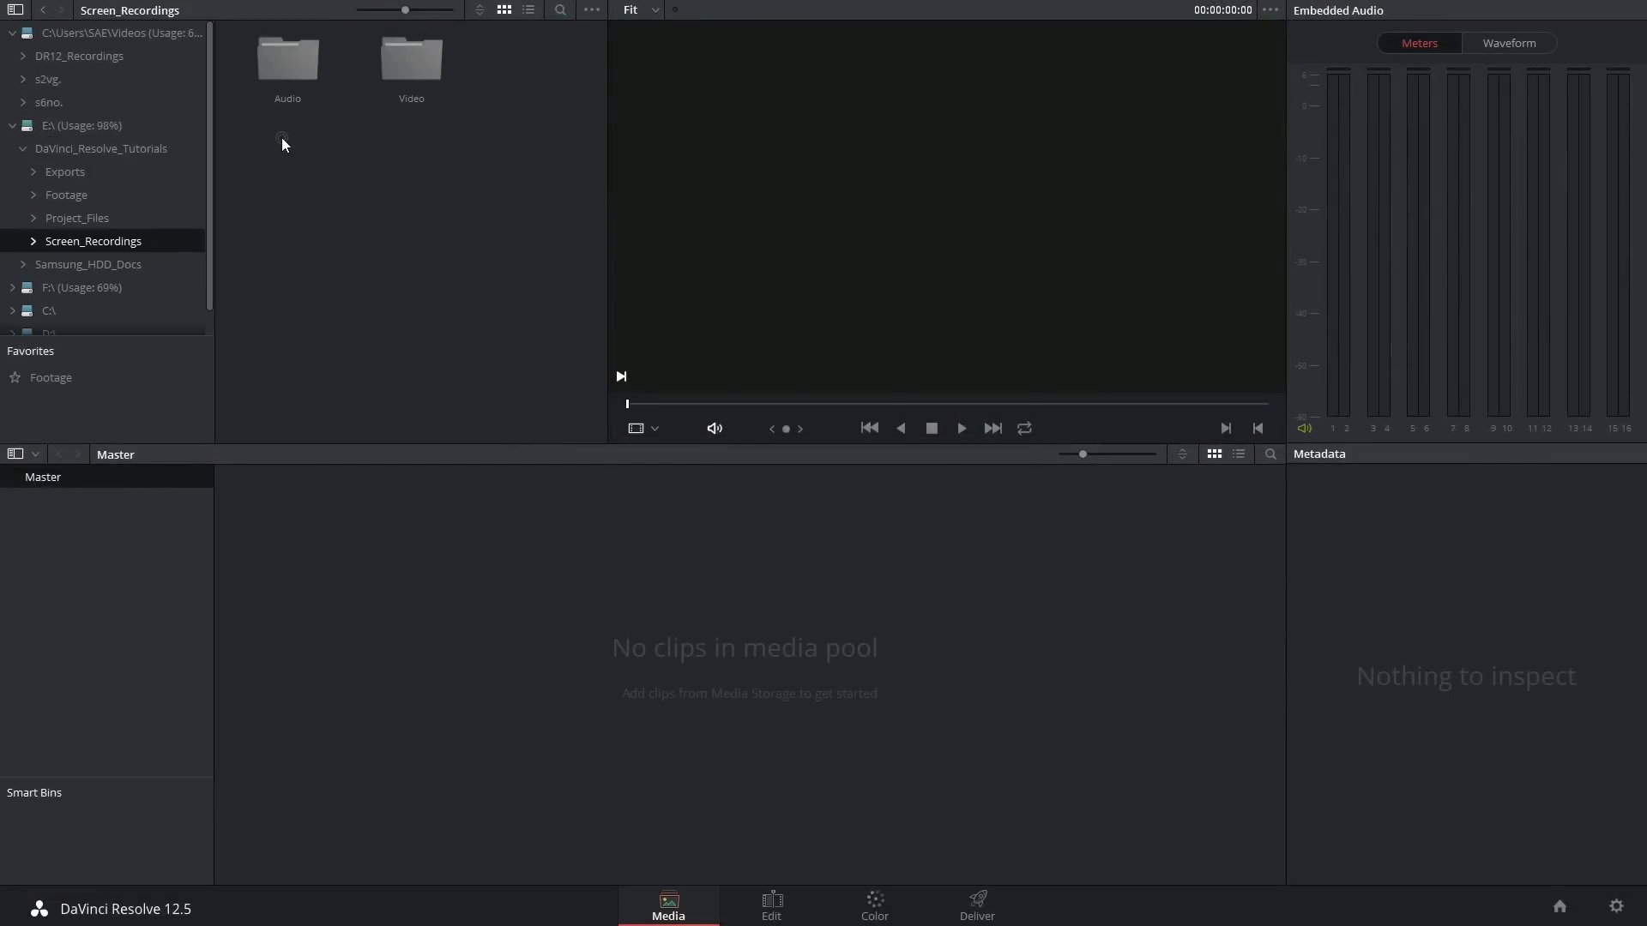
double_click(418, 67)
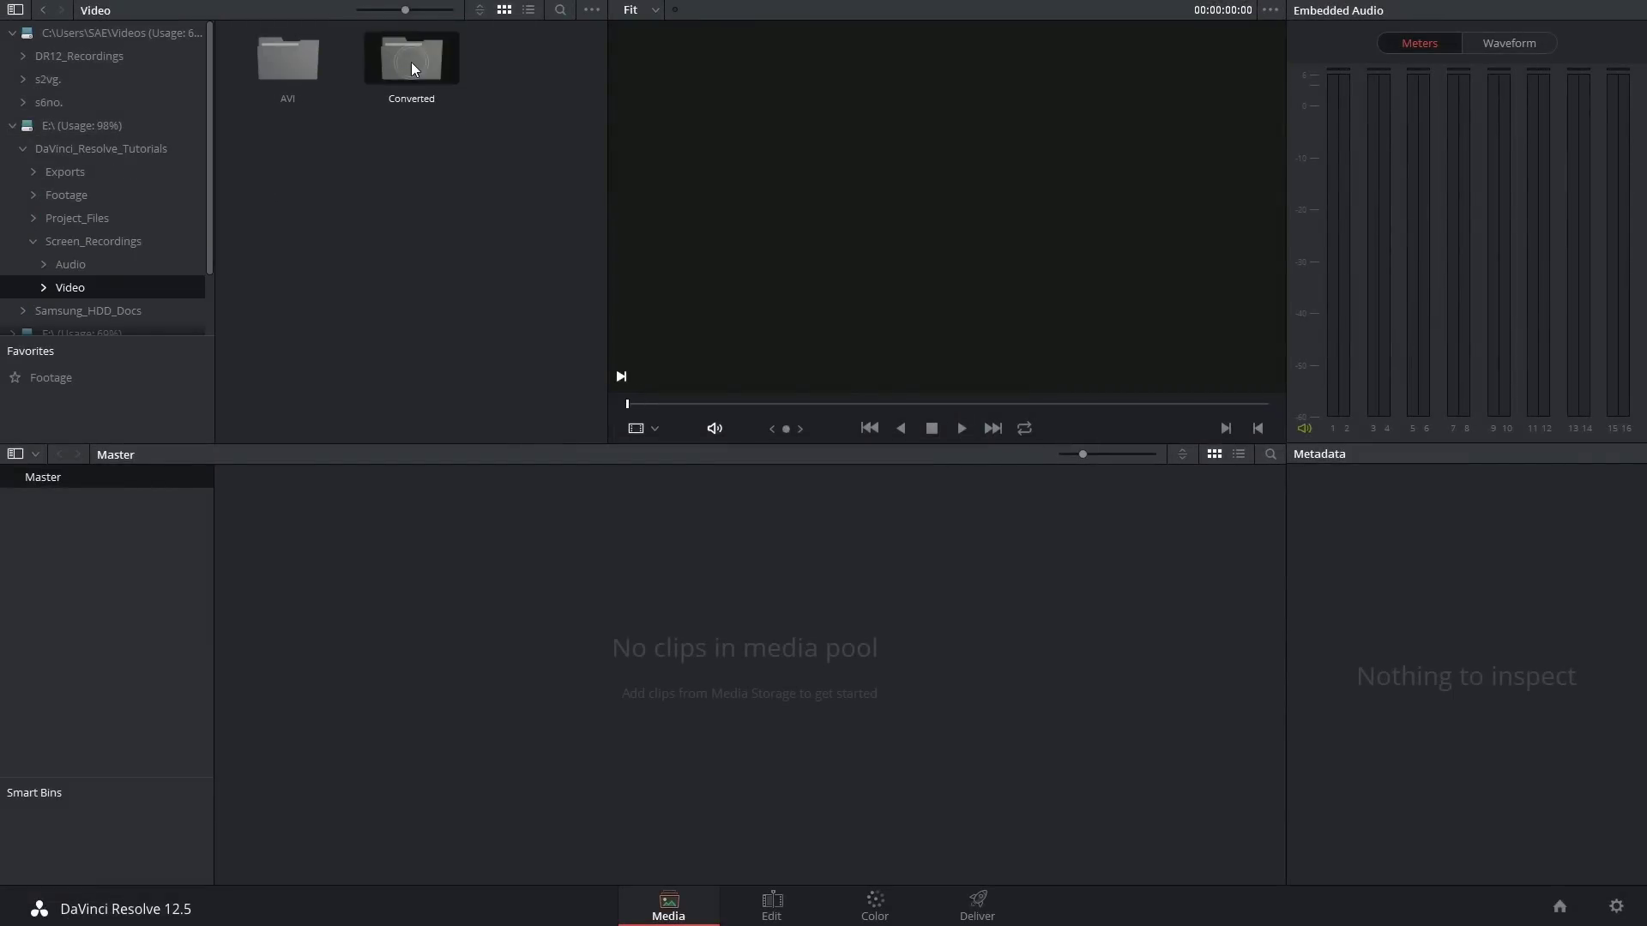
double_click(410, 62)
double_click(370, 148)
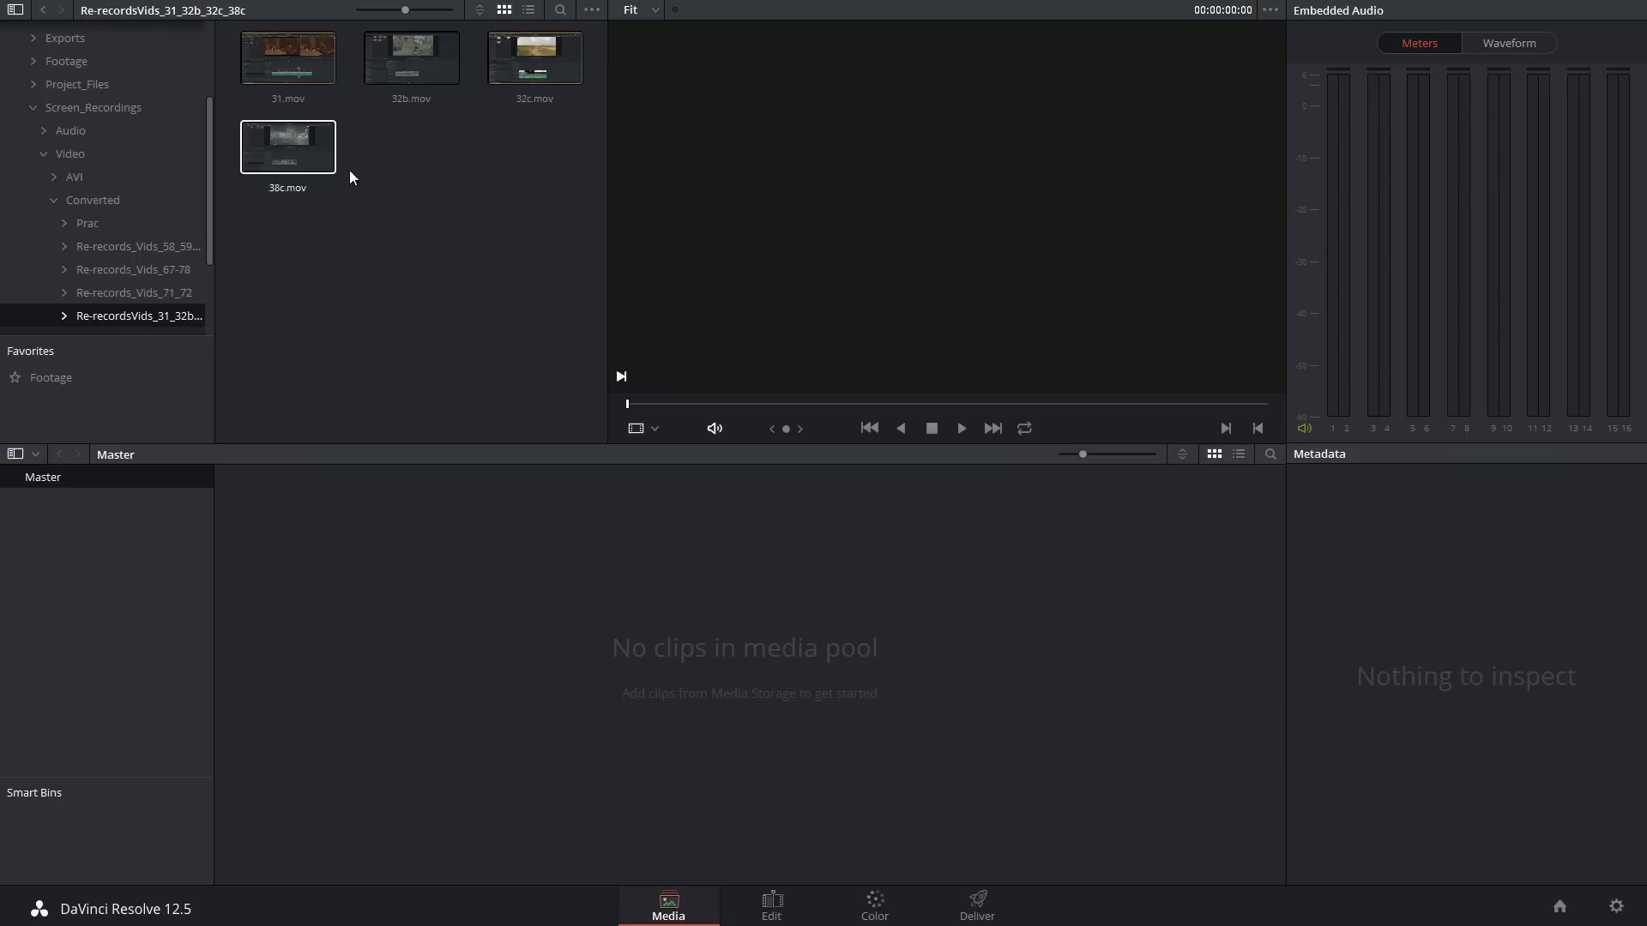
Step: Scrub through 31.mov in the viewer and drag it into the Master media pool
click(288, 65)
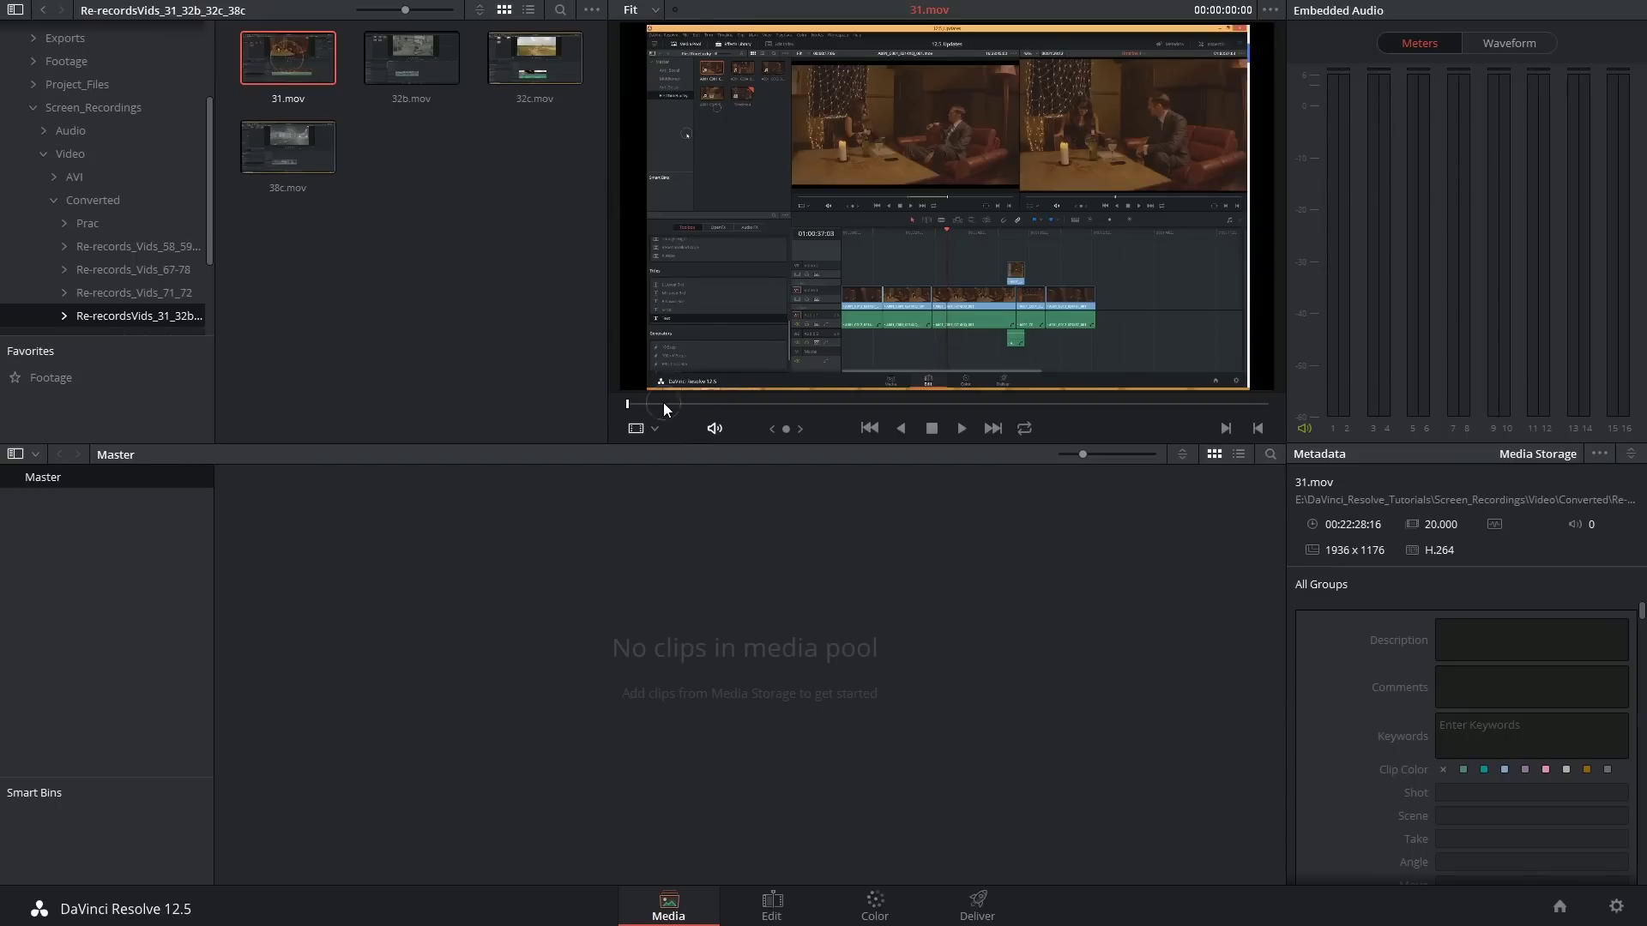
click(880, 403)
drag(1110, 418, 1038, 403)
drag(275, 54, 414, 558)
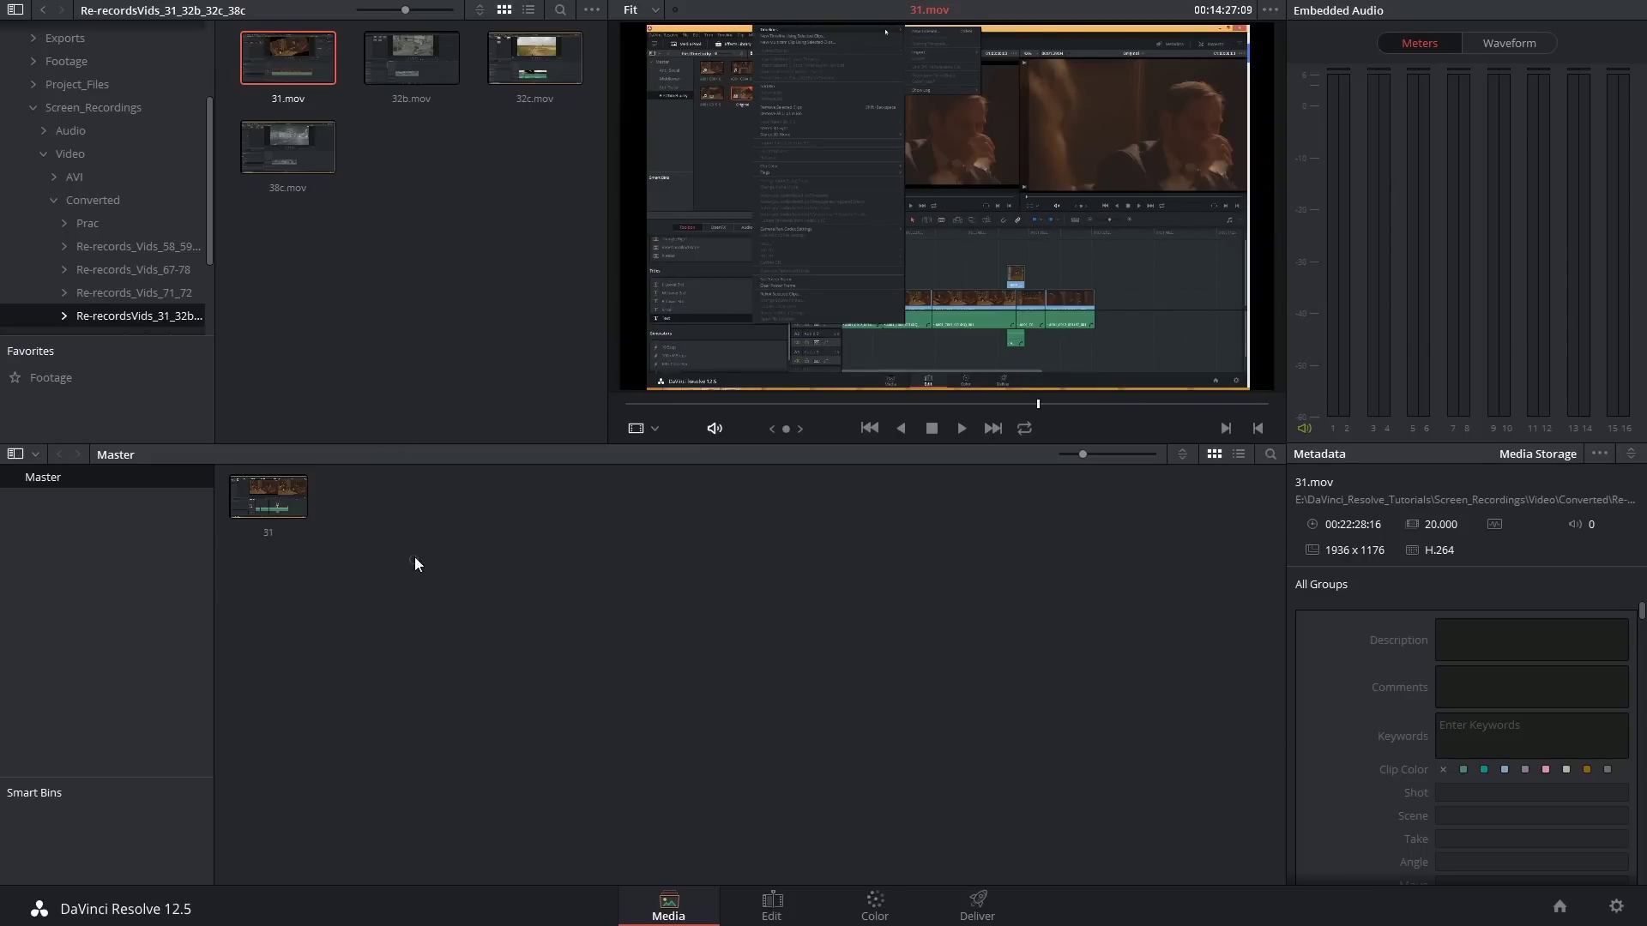
drag(676, 406, 456, 599)
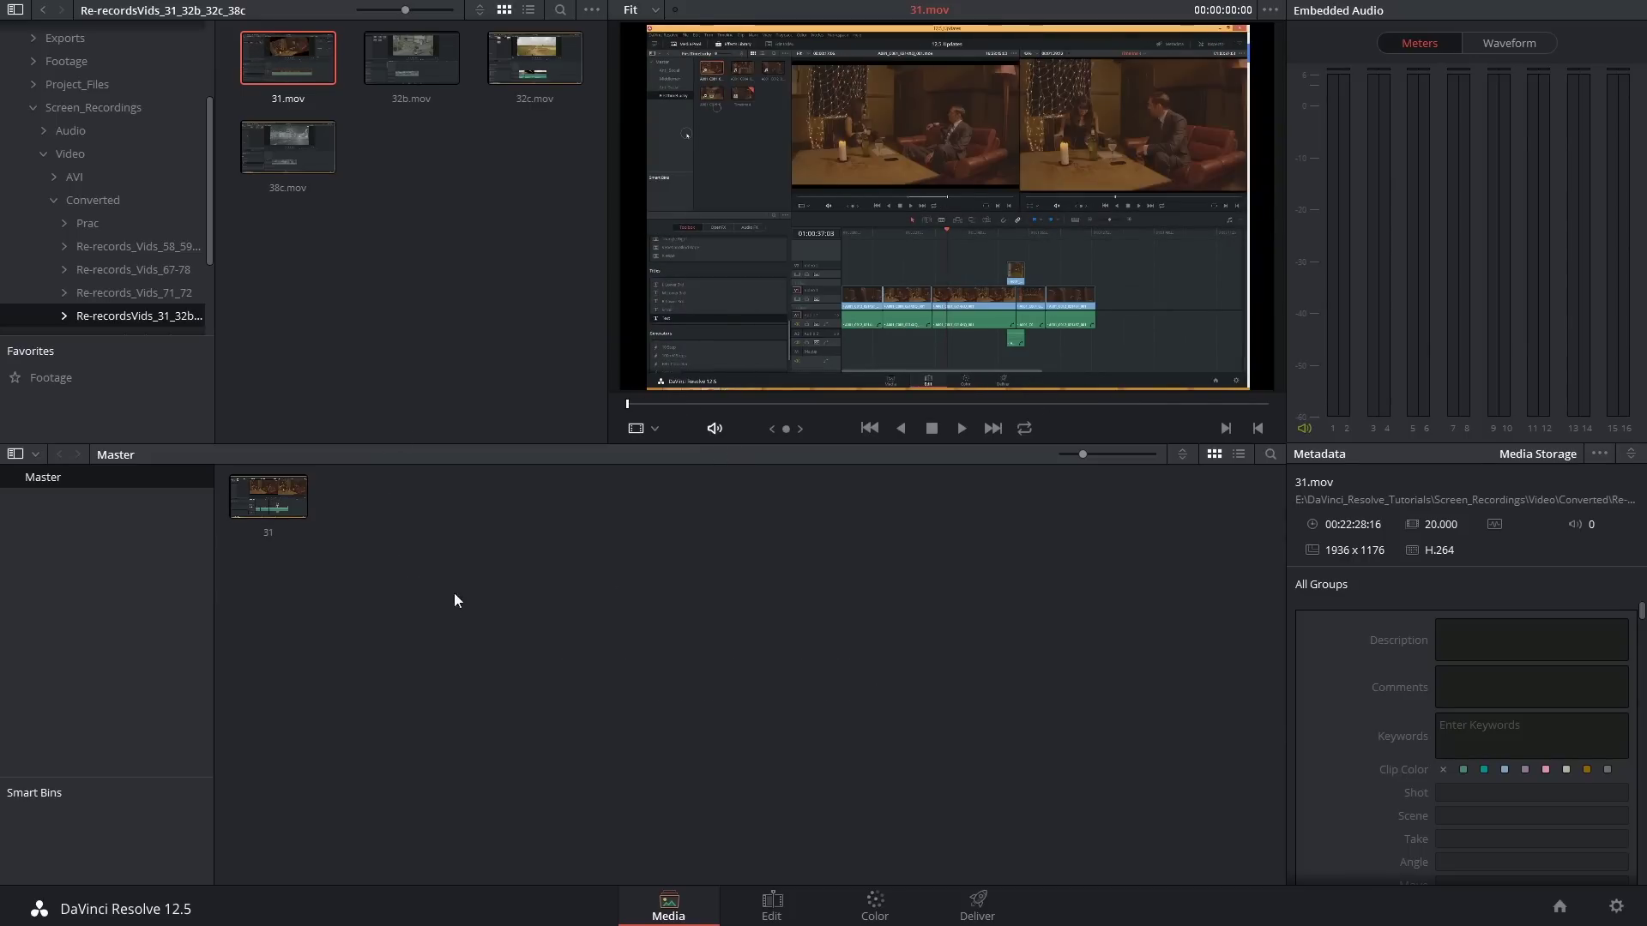